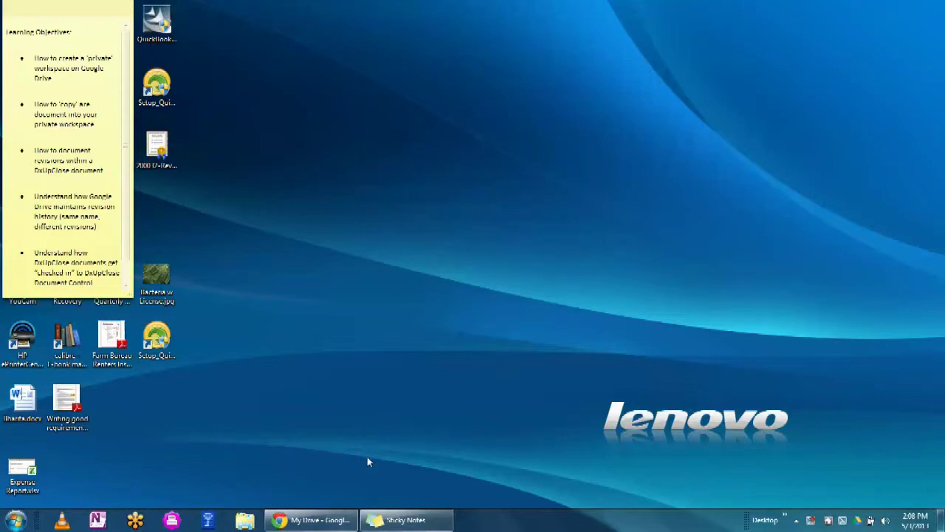
- Restore the Chrome window showing Google Drive's My Drive page from the taskbar
{"action": "left_click", "coordinate": [305, 521]}
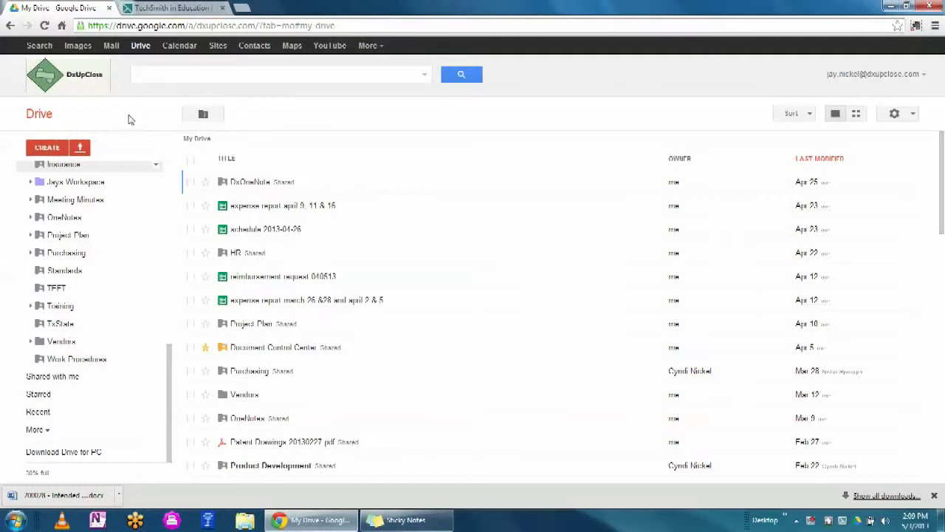
- Reload My Drive to list folders like HR, Vendors and Purchasing
{"action": "left_click", "coordinate": [143, 47]}
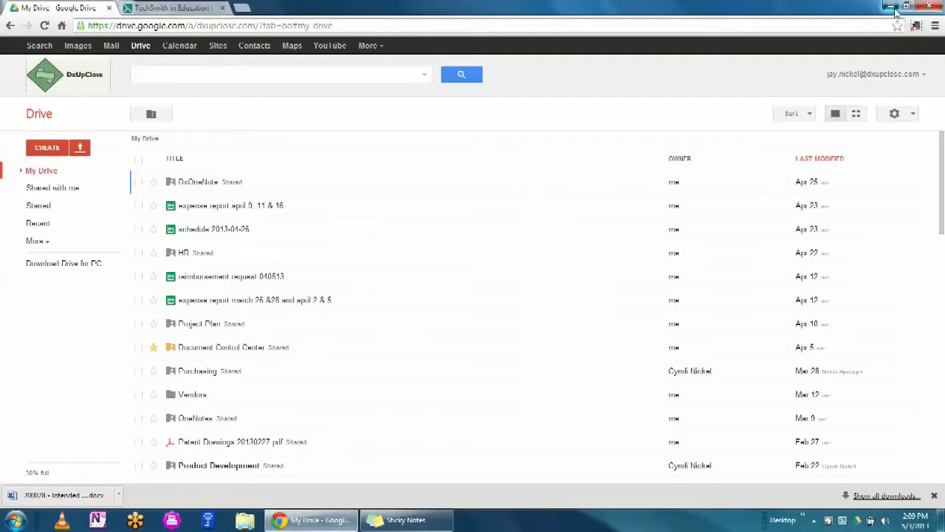
- Minimize Chrome and open Windows Explorer on the local Google Drive folder
{"action": "left_click", "coordinate": [892, 7]}
{"action": "left_click", "coordinate": [244, 521]}
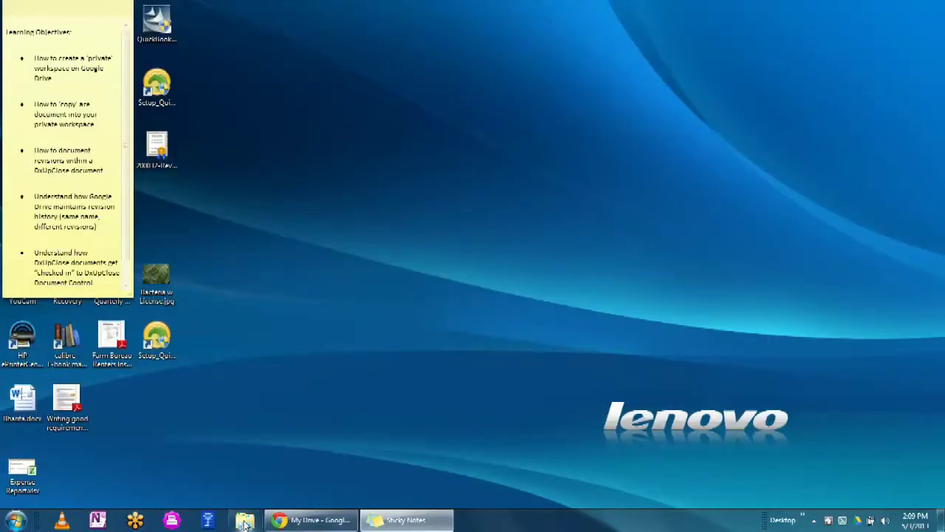
{"action": "left_click", "coordinate": [61, 200]}
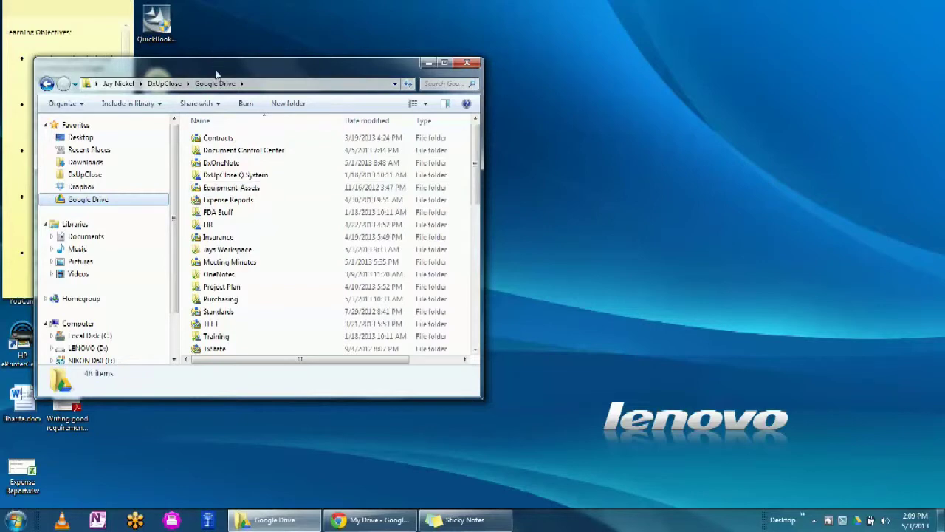
{"action": "left_click_drag", "start_coordinate": [216, 63], "coordinate": [314, 16]}
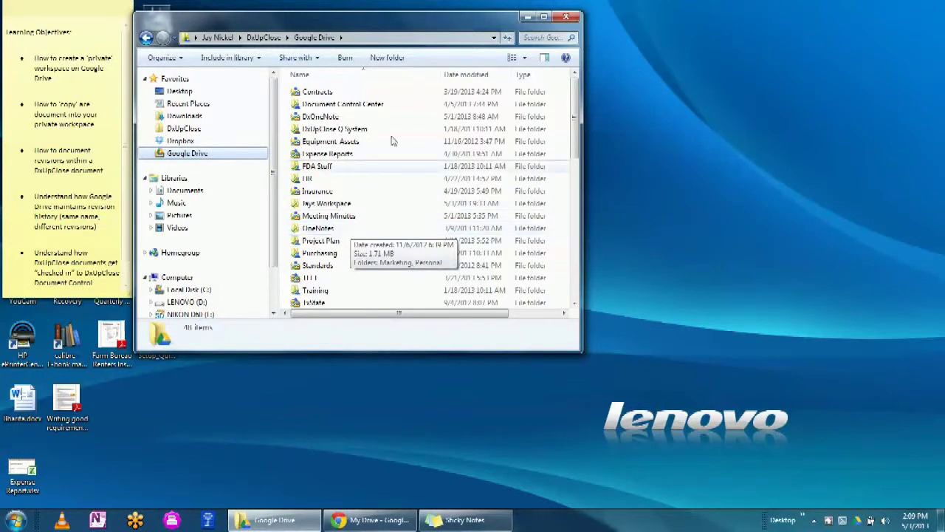
- Create a new folder named Private there, then return to the browser
{"action": "left_click", "coordinate": [392, 59]}
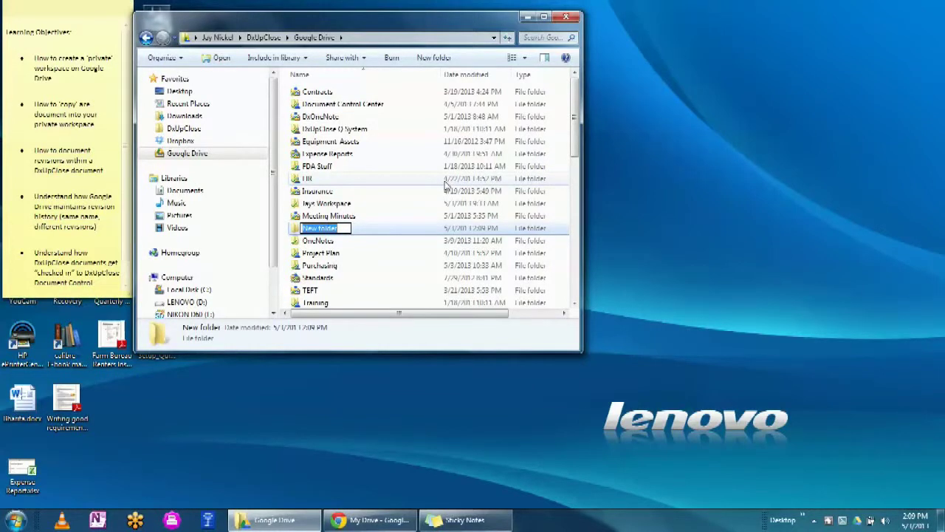
{"action": "type", "text": "Private"}
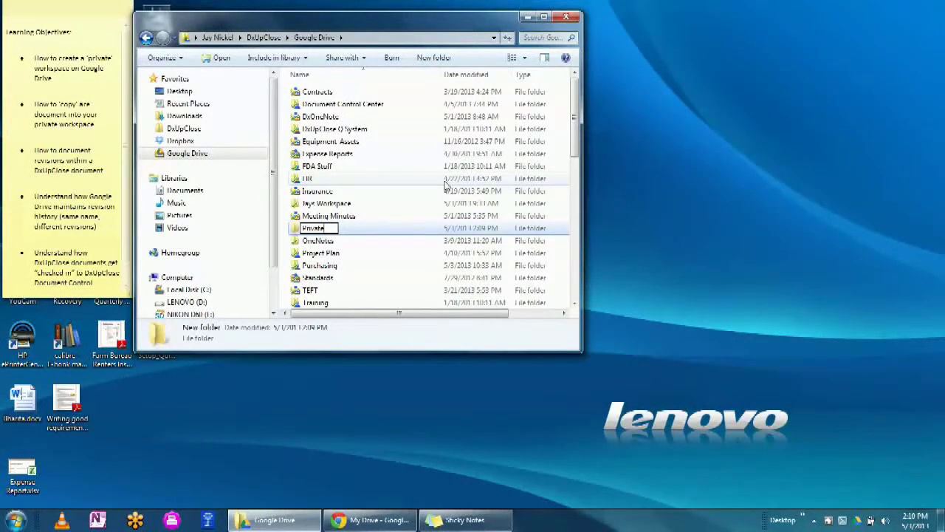
{"action": "key", "text": "Return"}
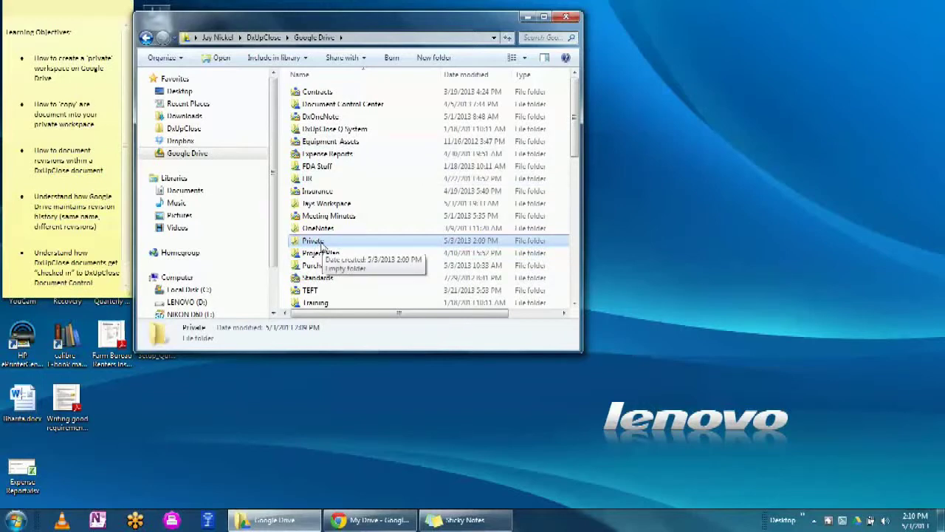
{"action": "left_click", "coordinate": [368, 523]}
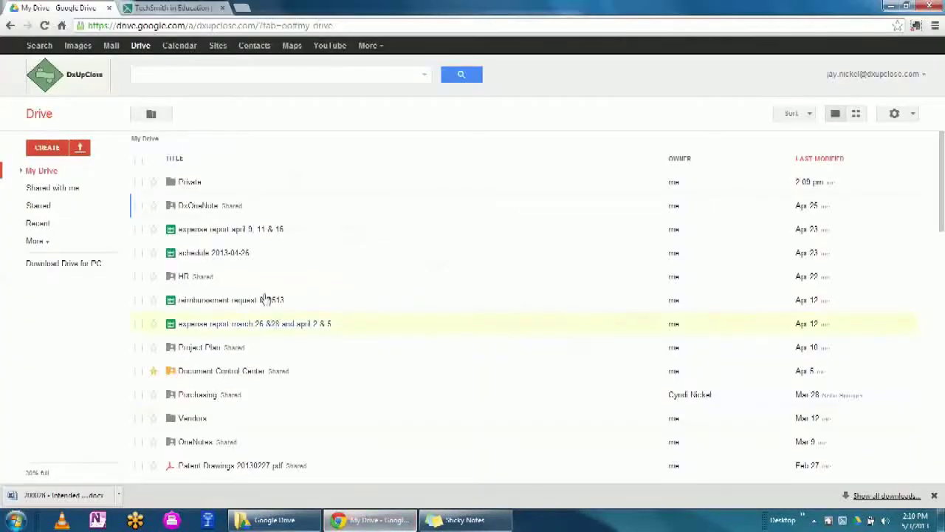
- Star the Private folder in the My Drive folder tree
{"action": "left_click", "coordinate": [19, 171]}
{"action": "scroll", "coordinate": [137, 289], "scroll_direction": "down", "scroll_amount": 3}
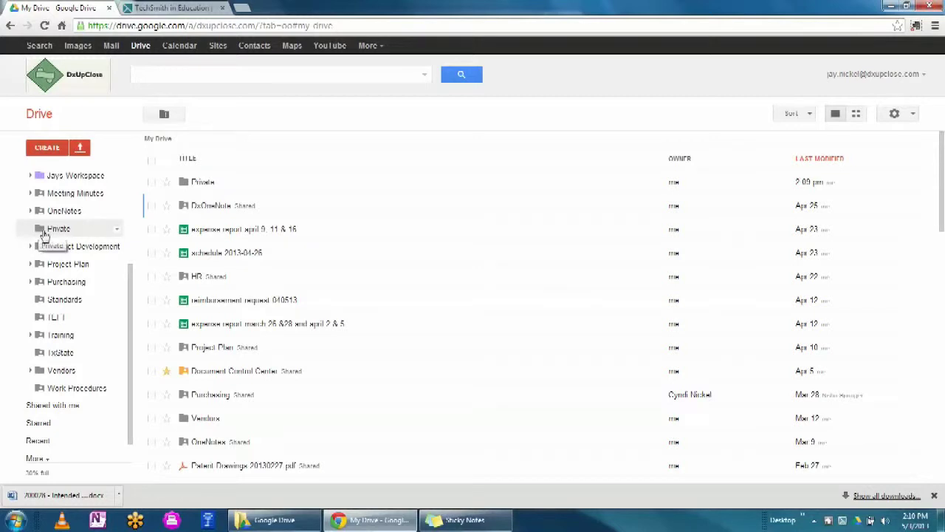
{"action": "right_click", "coordinate": [39, 231]}
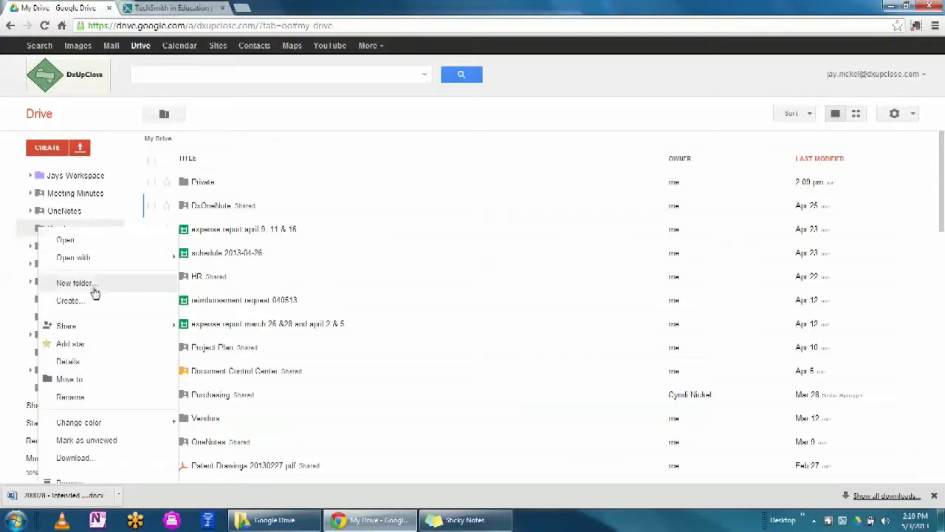
{"action": "left_click", "coordinate": [94, 335]}
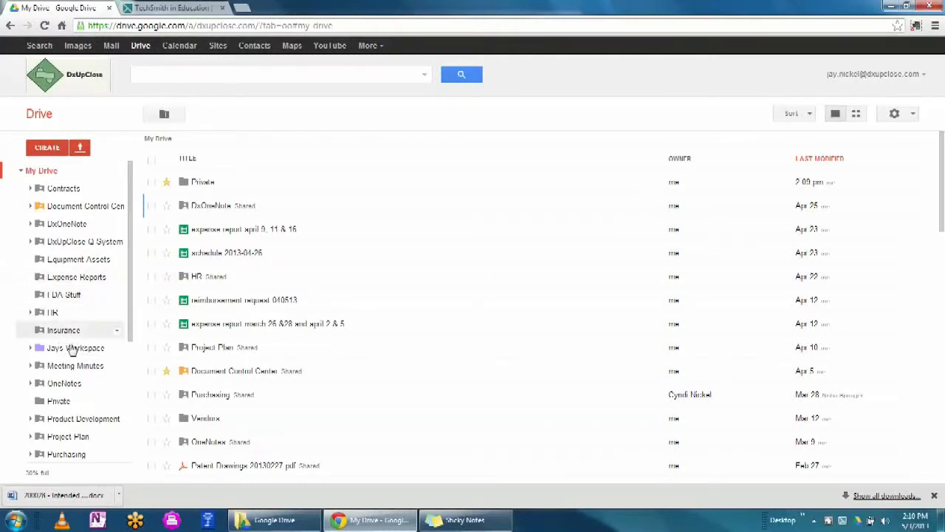
- Open the Private folder's Share settings
{"action": "right_click", "coordinate": [42, 401]}
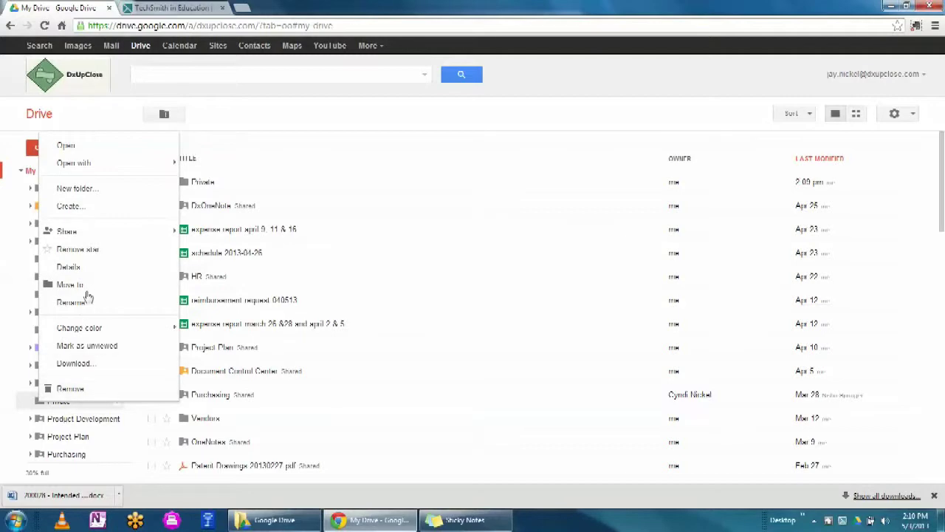
{"action": "mouse_move", "coordinate": [63, 231]}
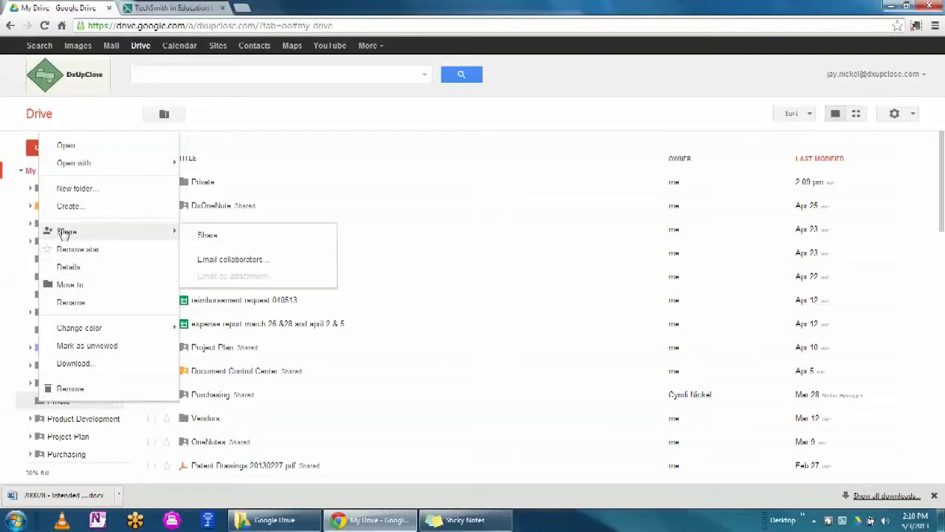
{"action": "left_click", "coordinate": [206, 234]}
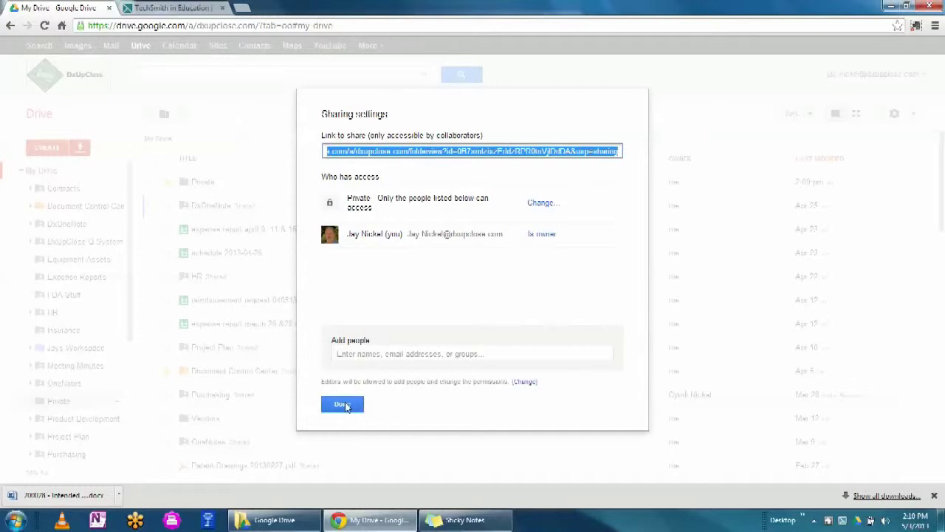
- Verify Private shows owner-only access, then close the sharing dialog with Done
{"action": "left_click", "coordinate": [341, 405]}
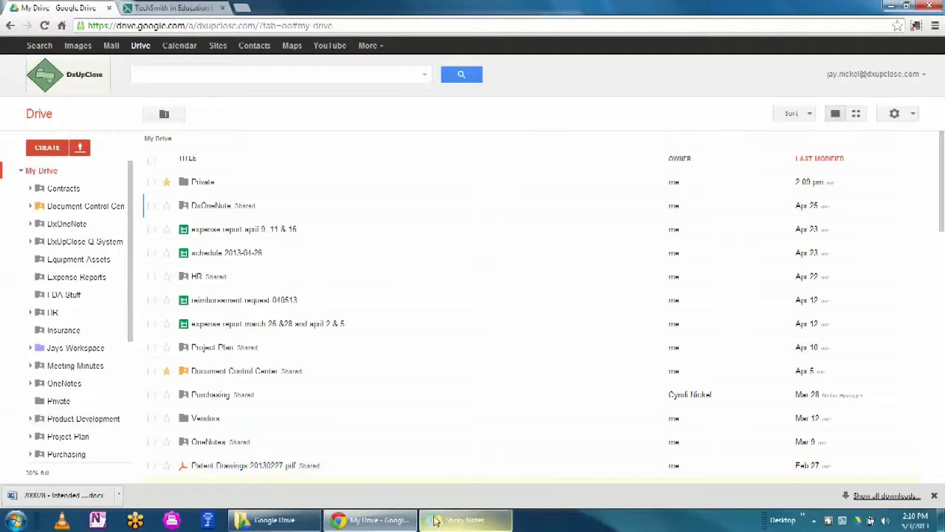
- Restore the Google Drive Explorer window and open the empty Private folder
{"action": "mouse_move", "coordinate": [273, 523]}
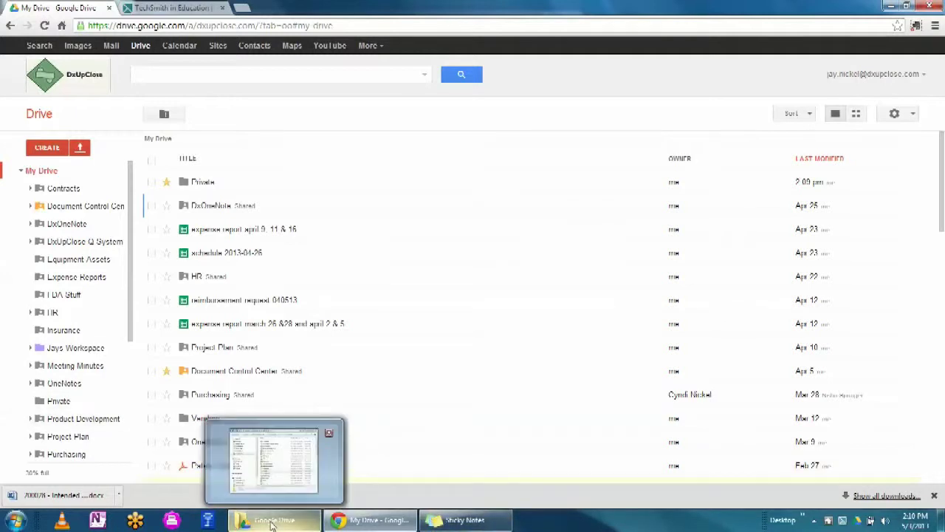
{"action": "left_click", "coordinate": [273, 523]}
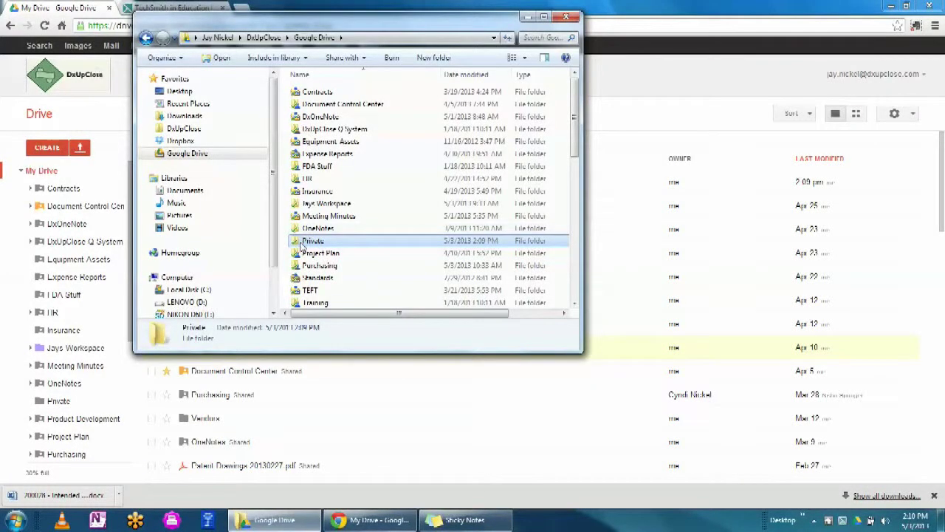
{"action": "left_click_drag", "start_coordinate": [443, 17], "coordinate": [361, 20]}
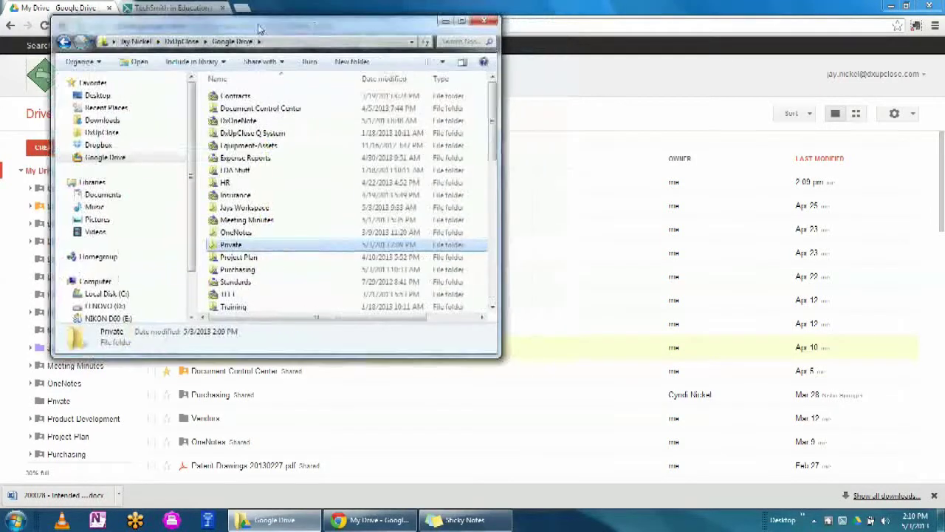
{"action": "double_click", "coordinate": [214, 248]}
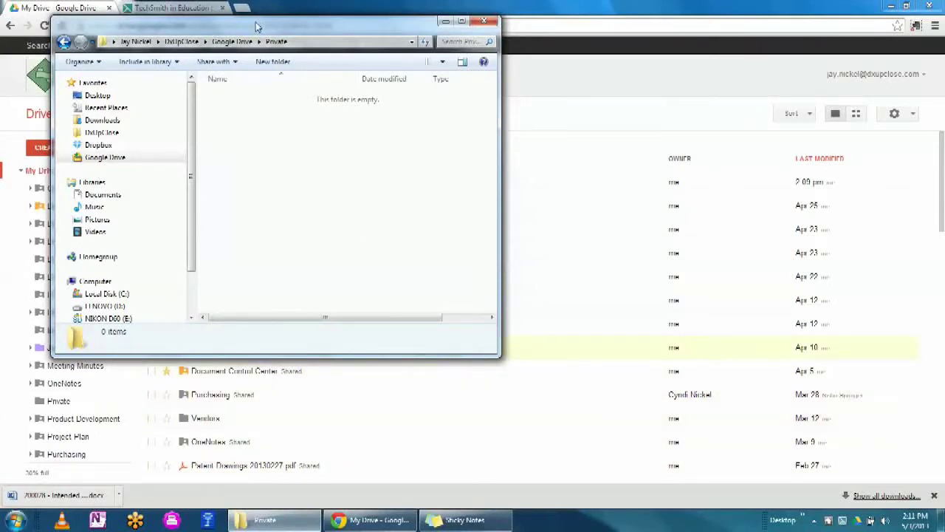
{"action": "left_click_drag", "start_coordinate": [256, 27], "coordinate": [224, 22]}
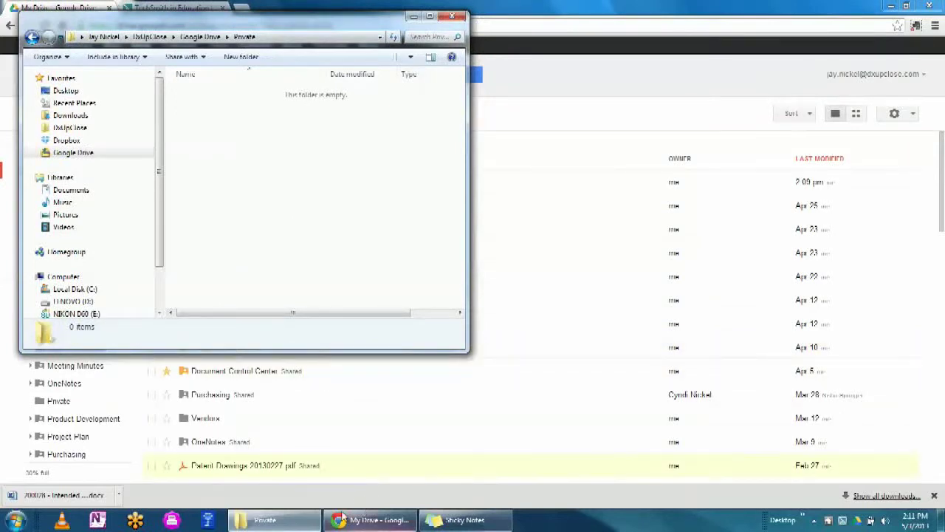
- Bring up the Explorer taskbar menu for opening another folder window
{"action": "left_click", "coordinate": [271, 521]}
{"action": "left_click", "coordinate": [271, 521]}
{"action": "right_click", "coordinate": [271, 520]}
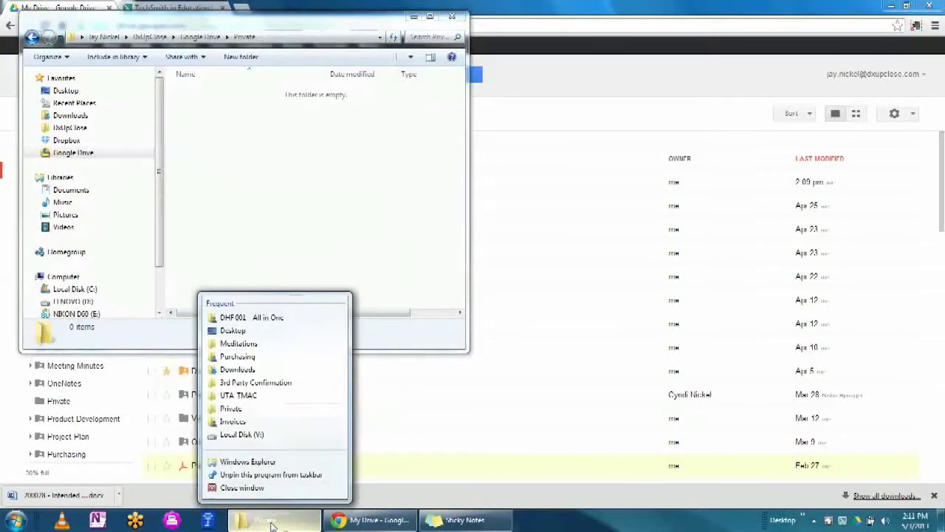
- In a second Explorer window, open Document Control Center > Design History Files > DHF 001 All in One
{"action": "left_click", "coordinate": [247, 461]}
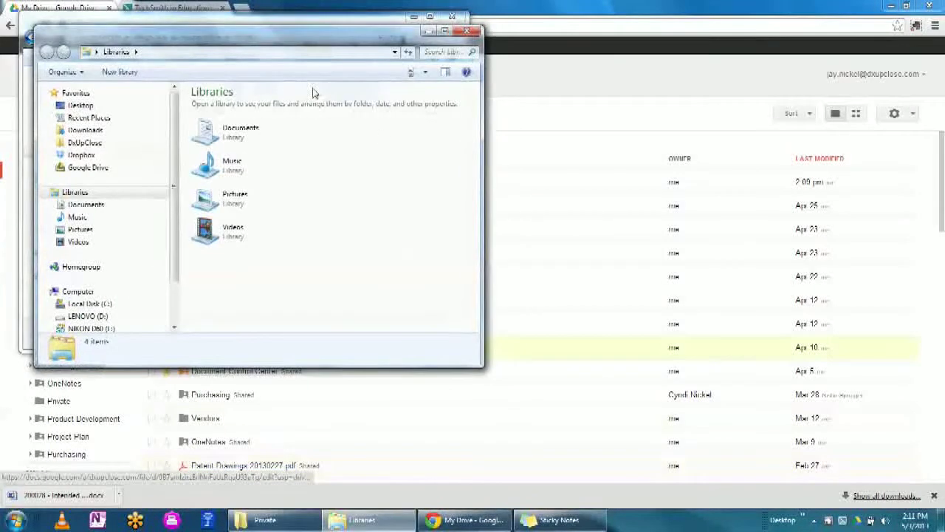
{"action": "left_click_drag", "start_coordinate": [292, 34], "coordinate": [747, 25]}
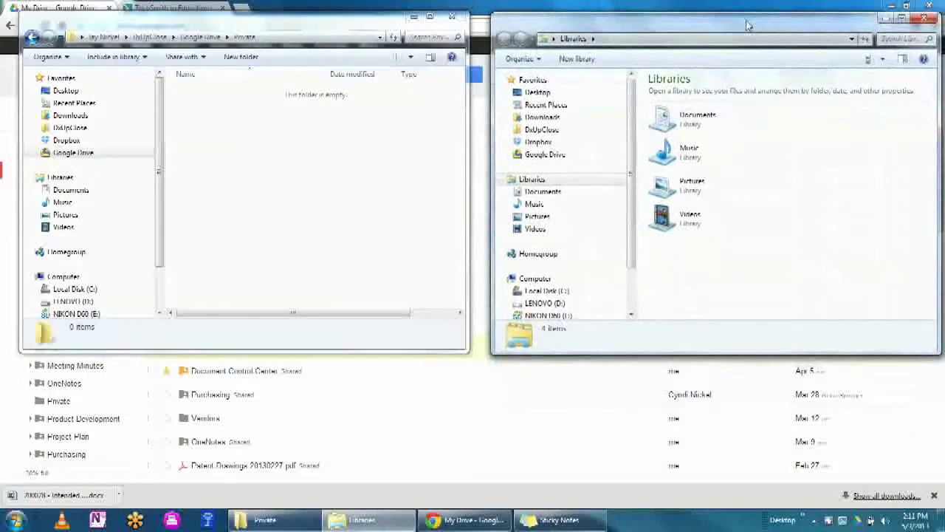
{"action": "left_click", "coordinate": [550, 154]}
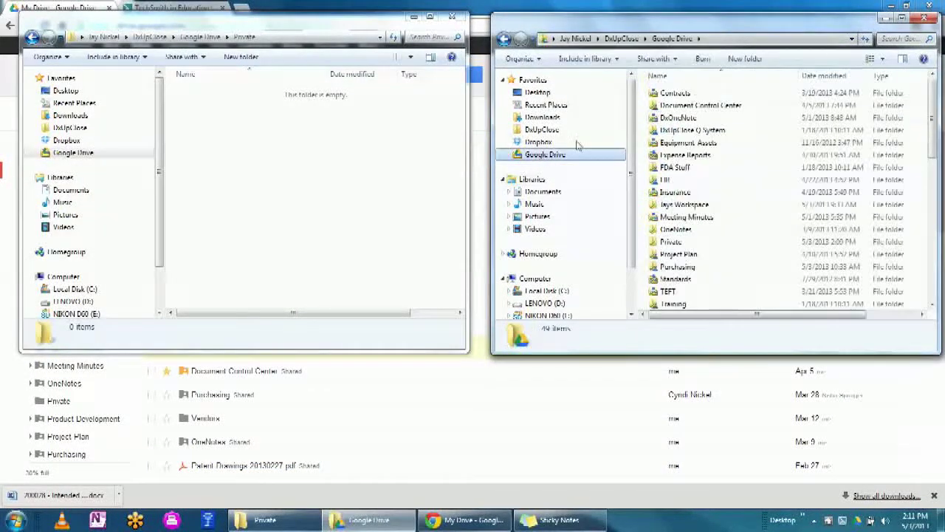
{"action": "double_click", "coordinate": [694, 106]}
{"action": "double_click", "coordinate": [688, 95]}
{"action": "double_click", "coordinate": [690, 93]}
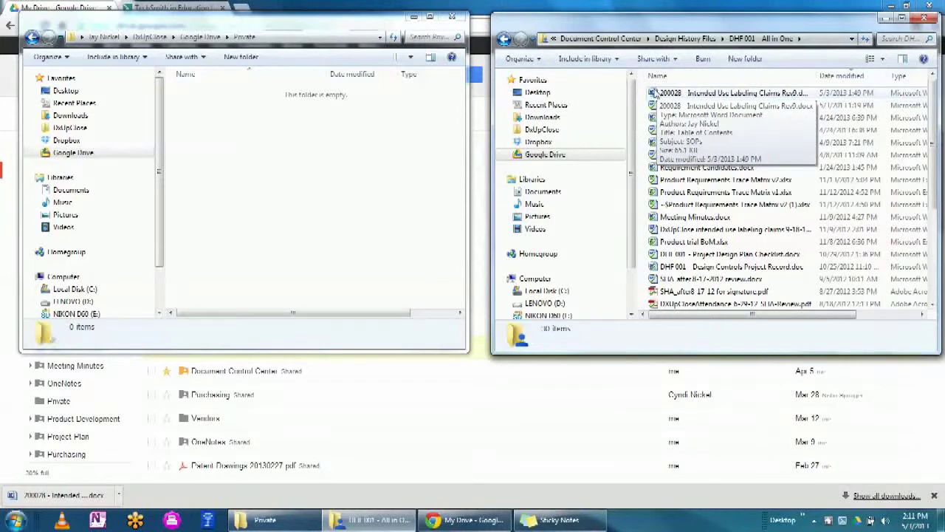
- Ctrl-drag the 200028 Intended Use Labeling Claims document into Private, then close Chrome
{"action": "left_click", "coordinate": [655, 93]}
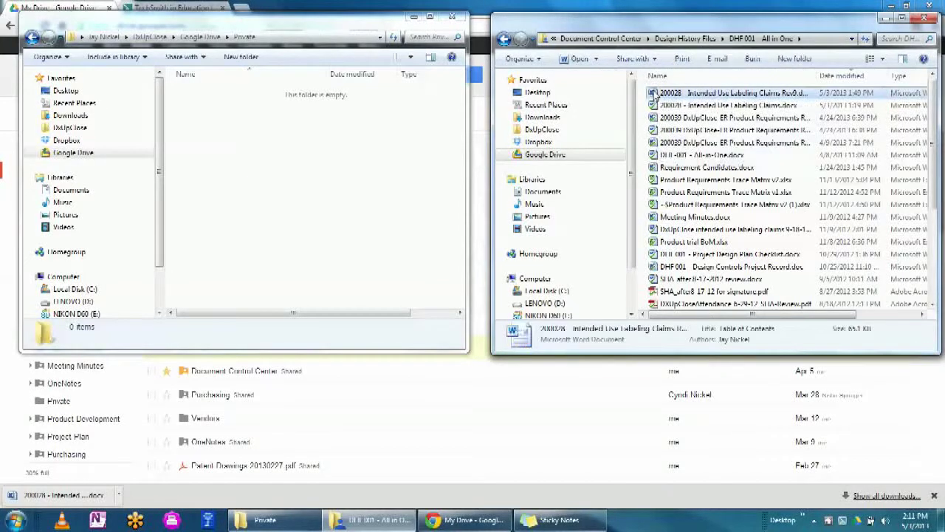
{"action": "left_click_drag", "start_coordinate": [655, 94], "coordinate": [244, 157]}
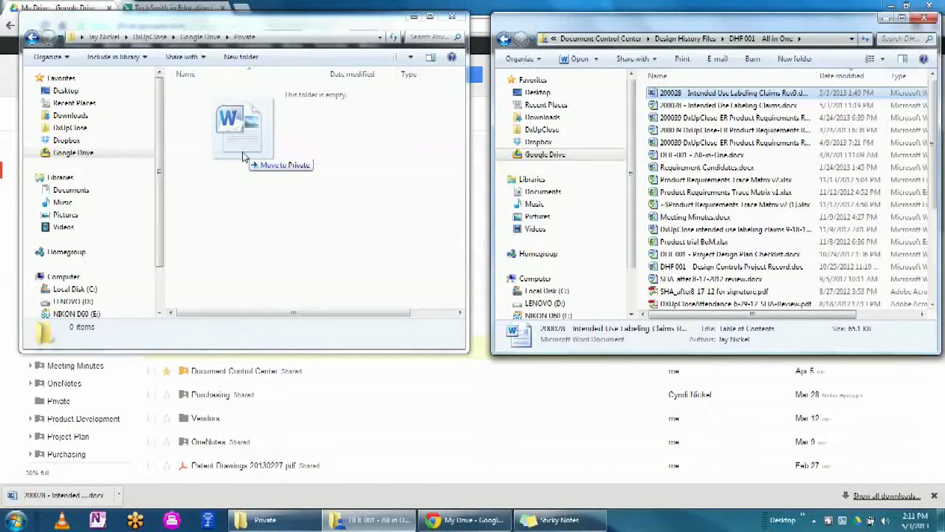
{"action": "key", "text": "ctrl"}
{"action": "left_click_drag", "start_coordinate": [242, 157], "coordinate": [243, 157]}
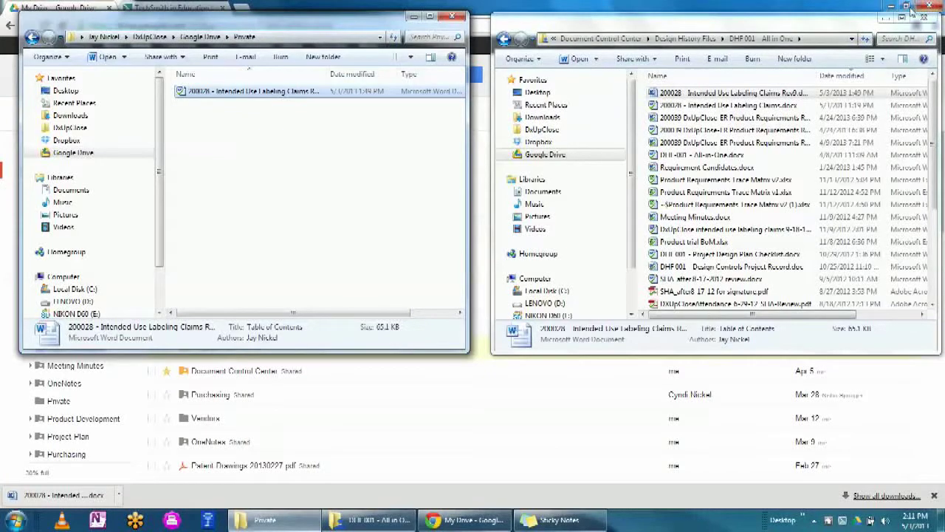
{"action": "left_click", "coordinate": [933, 7]}
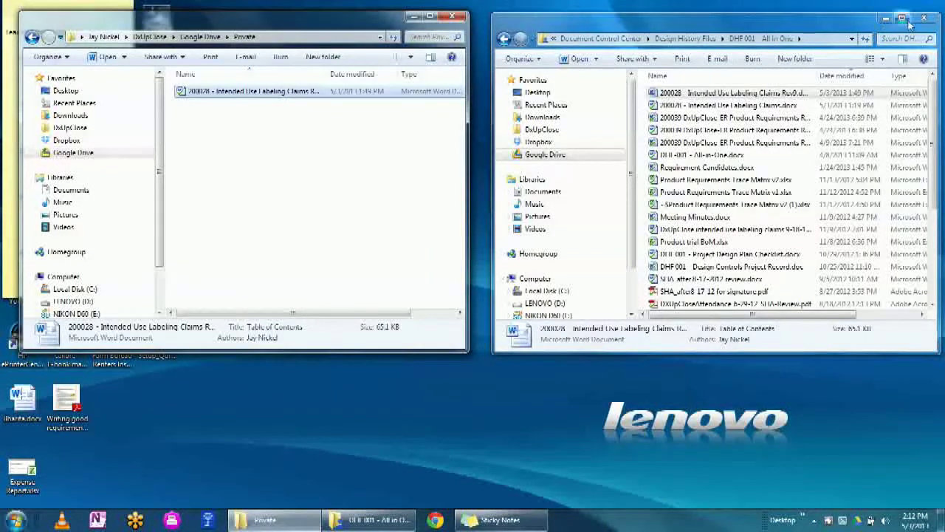
- Replace 'Intended Use Labeling Claims Rev' in the copied file's name with 'Jays Demo'
{"action": "left_click", "coordinate": [924, 18]}
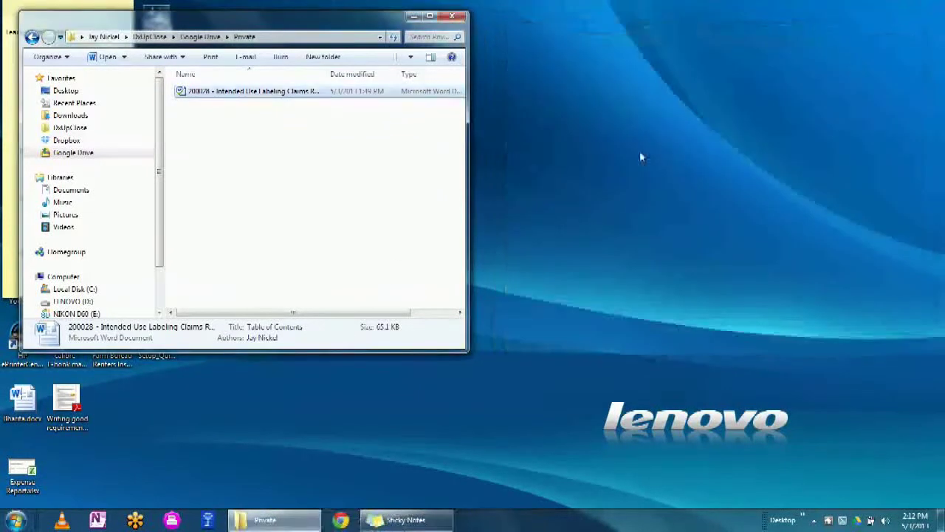
{"action": "left_click_drag", "start_coordinate": [242, 25], "coordinate": [373, 22]}
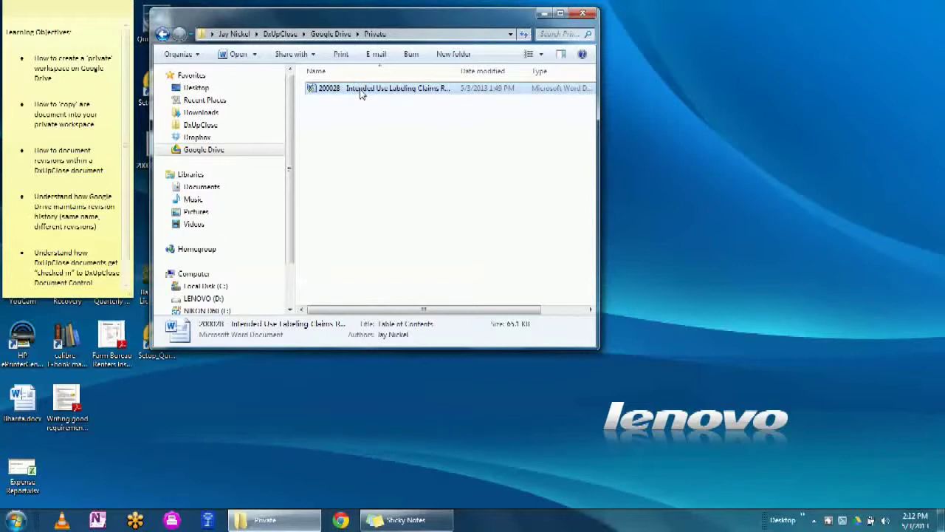
{"action": "left_click", "coordinate": [361, 91]}
{"action": "right_click", "coordinate": [361, 89]}
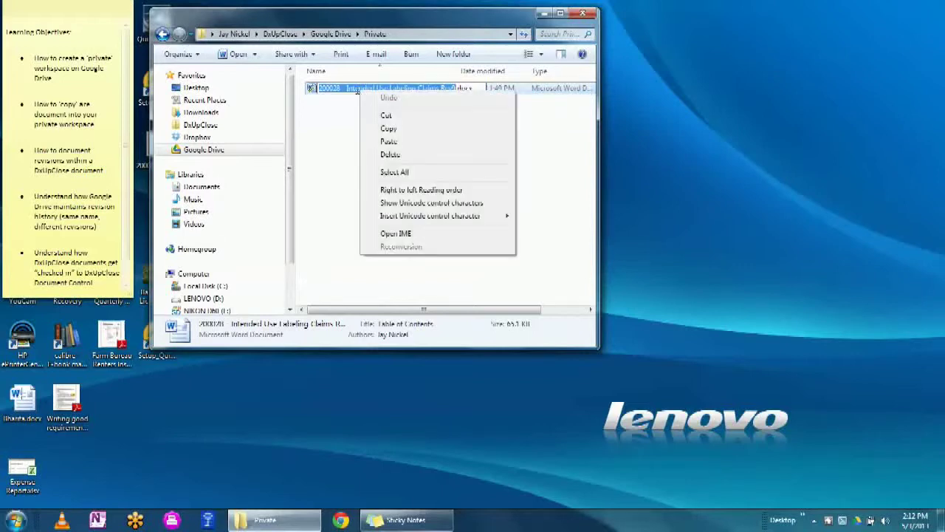
{"action": "left_click", "coordinate": [356, 88]}
{"action": "left_click_drag", "start_coordinate": [345, 88], "coordinate": [448, 89]}
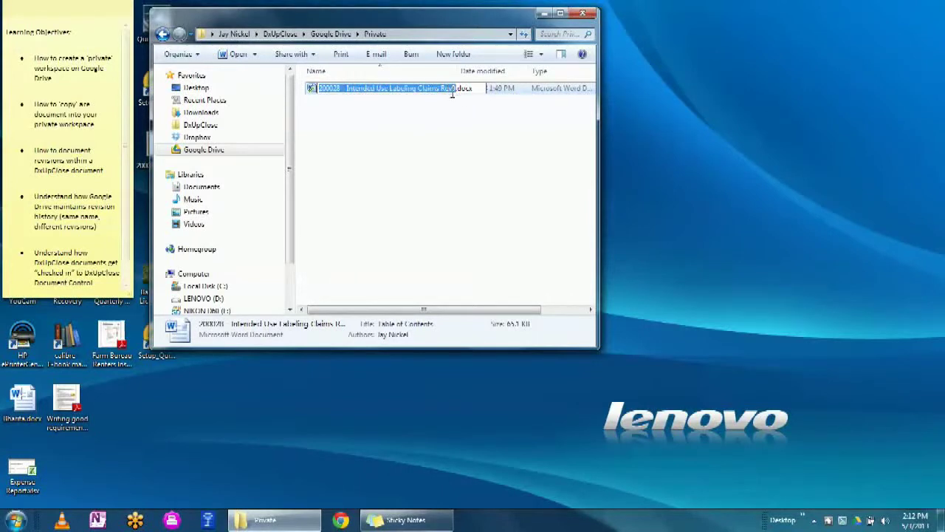
{"action": "left_click", "coordinate": [389, 88]}
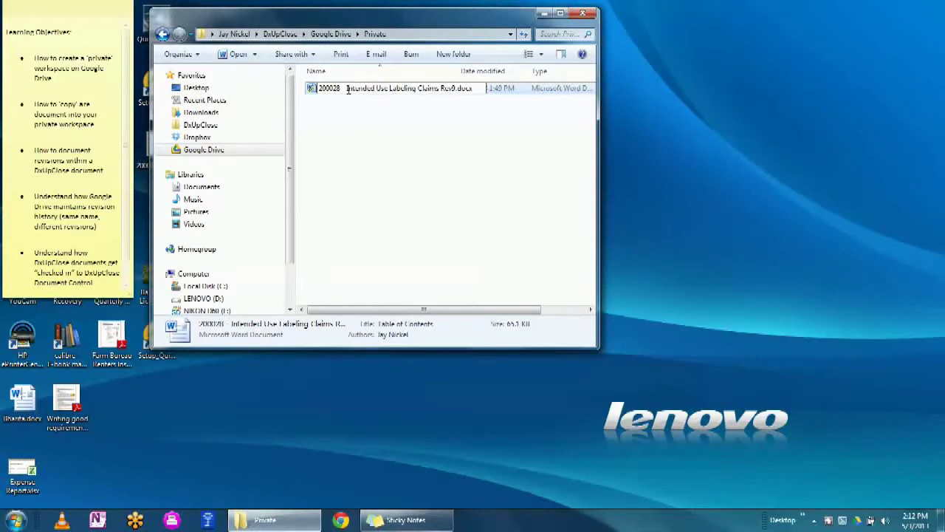
{"action": "left_click_drag", "start_coordinate": [354, 88], "coordinate": [452, 88]}
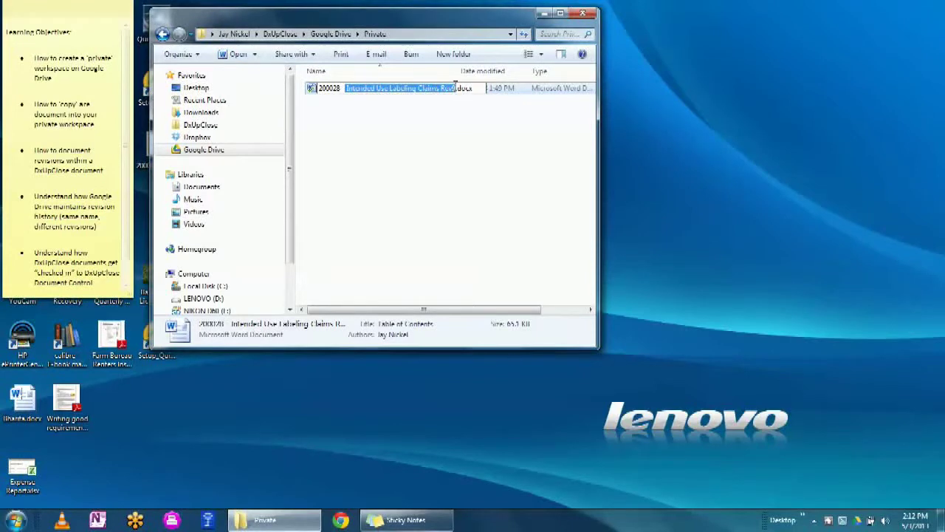
{"action": "type", "text": "Jays Dem"}
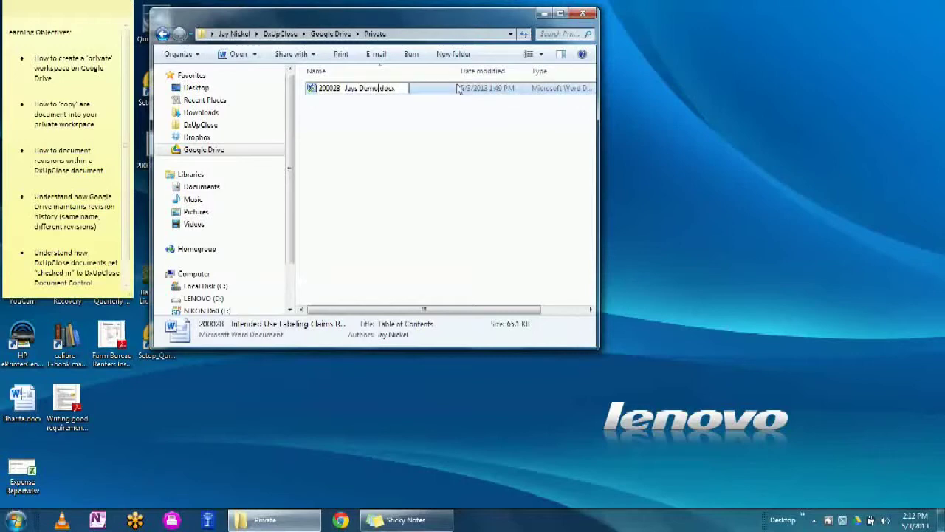
{"action": "type", "text": "o"}
{"action": "key", "text": "Return"}
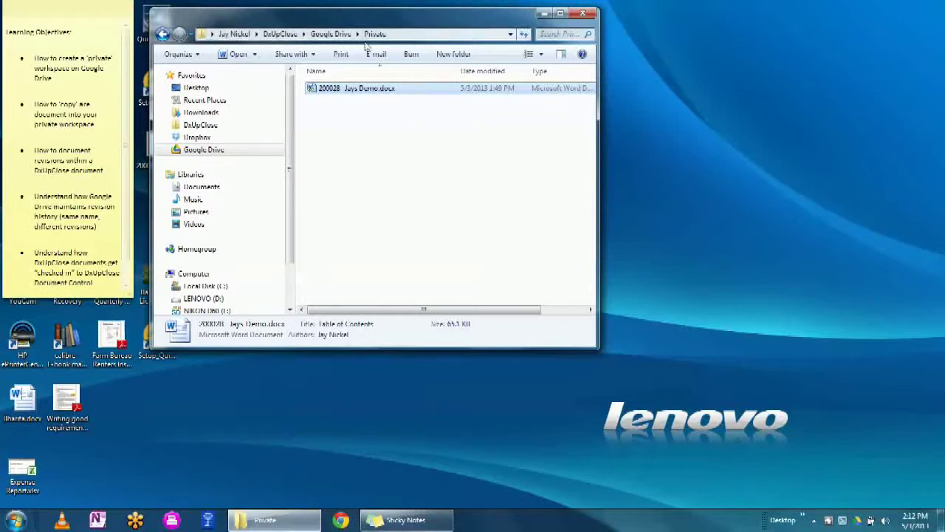
- Open 200028 Jays Demo.docx in a maximized Word window with editing enabled
{"action": "double_click", "coordinate": [316, 90]}
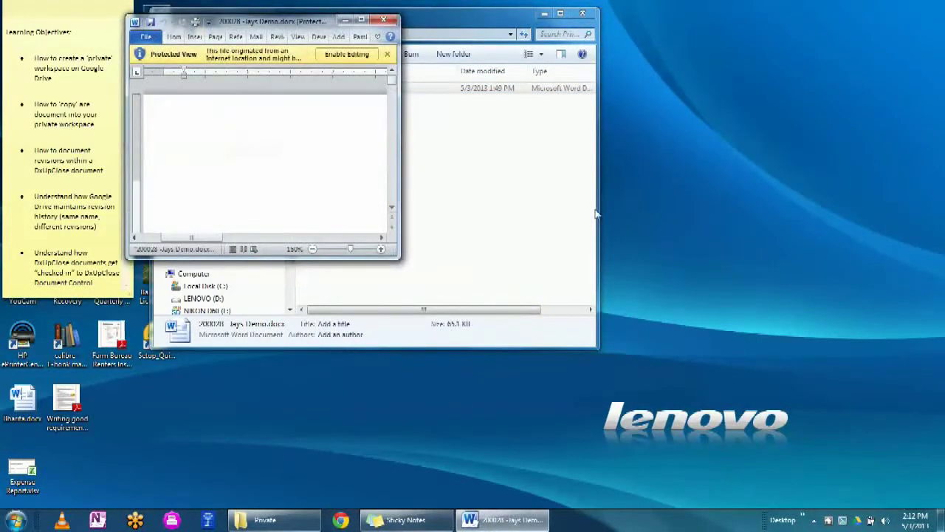
{"action": "left_click", "coordinate": [361, 20]}
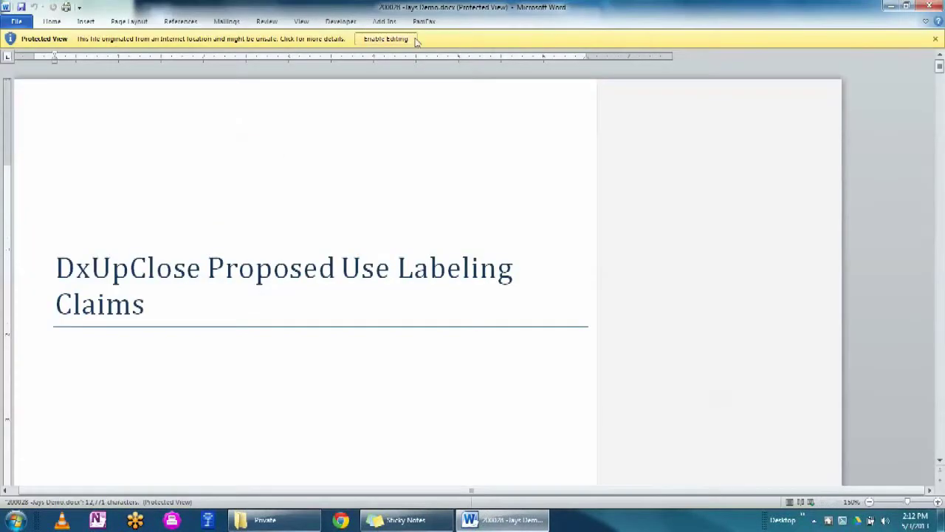
{"action": "left_click", "coordinate": [378, 39]}
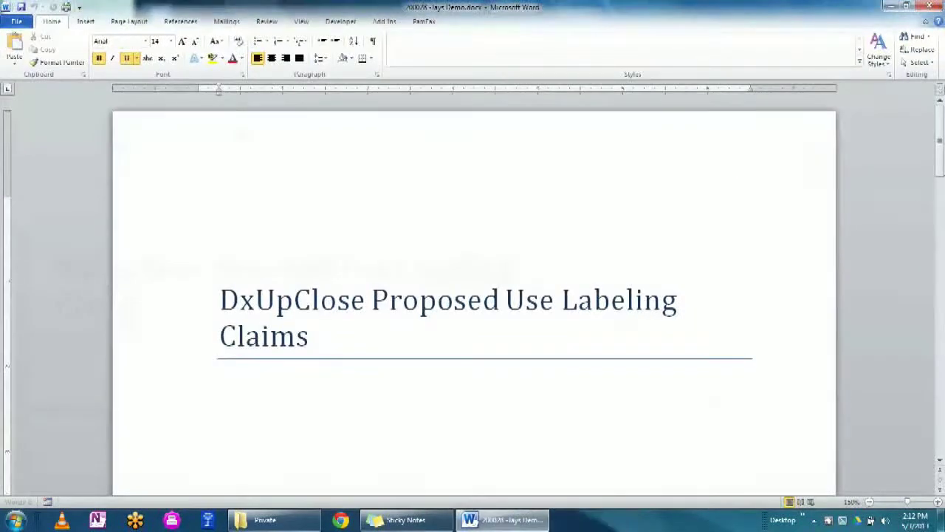
{"action": "left_click_drag", "start_coordinate": [938, 157], "coordinate": [941, 118]}
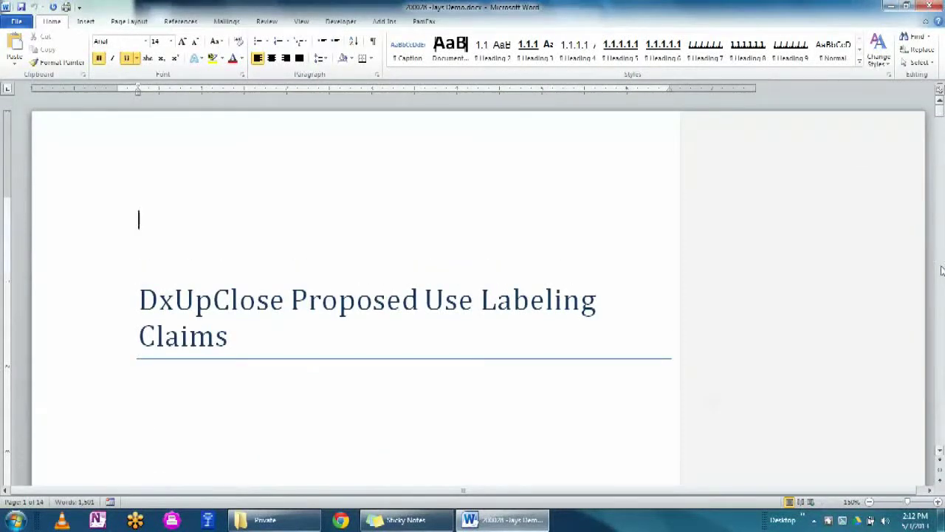
{"action": "scroll", "coordinate": [941, 270], "scroll_direction": "down", "scroll_amount": 10}
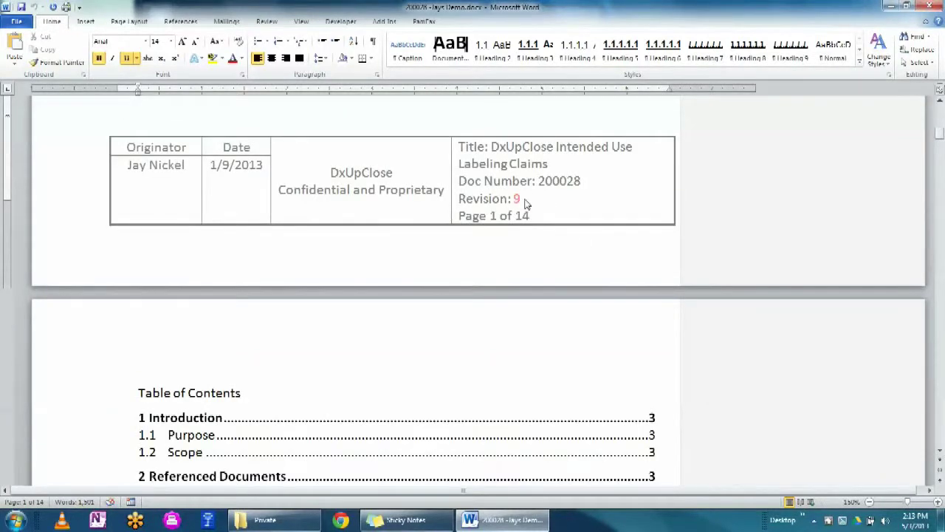
- Change the footer revision from 9 to 10, including the page 9 footer
{"action": "double_click", "coordinate": [527, 205]}
{"action": "double_click", "coordinate": [517, 199]}
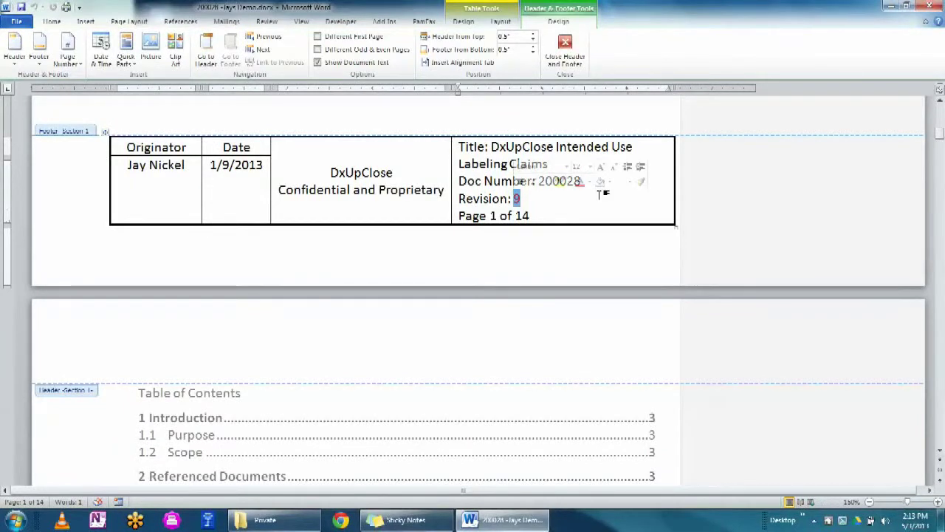
{"action": "type", "text": "10"}
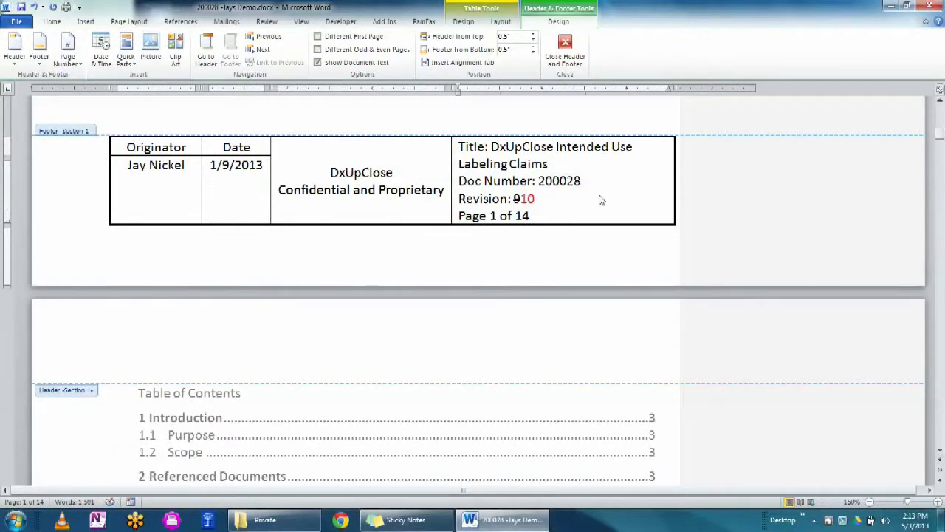
{"action": "left_click", "coordinate": [941, 452]}
{"action": "left_click", "coordinate": [941, 452]}
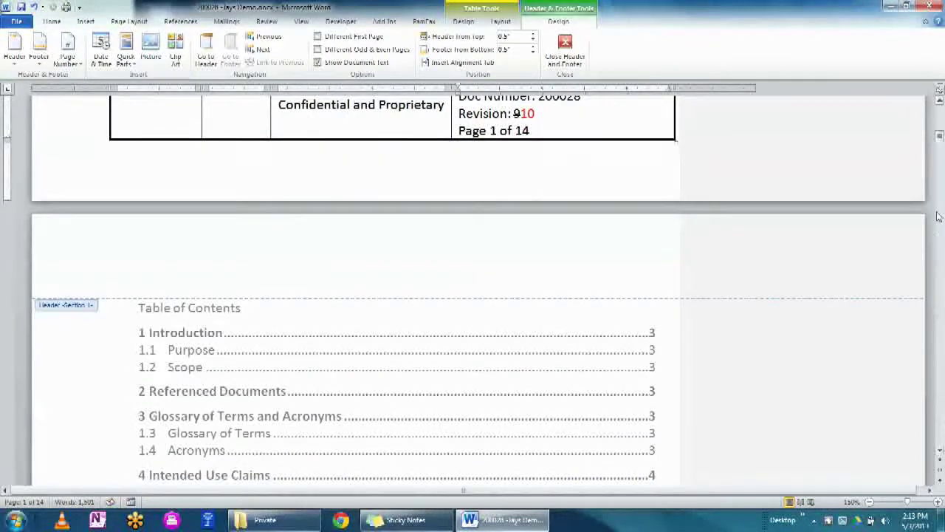
{"action": "left_click_drag", "start_coordinate": [939, 137], "coordinate": [940, 336]}
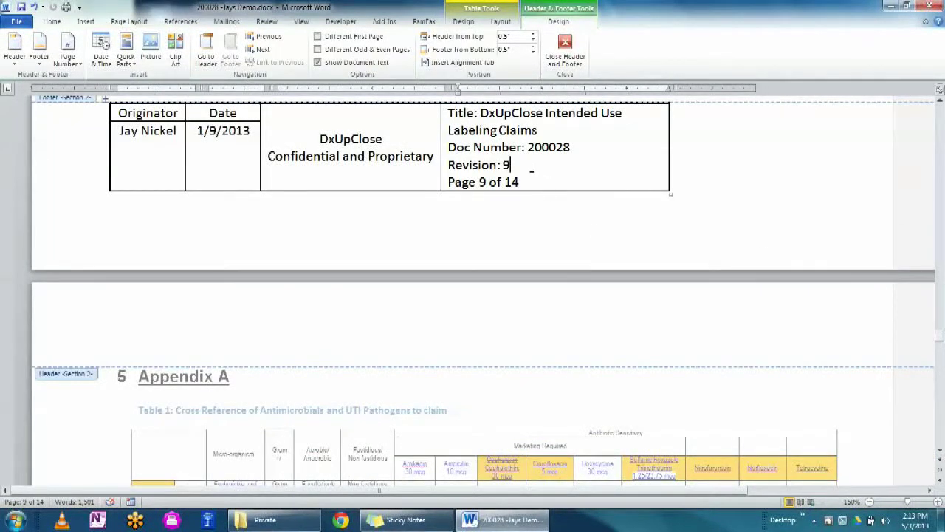
{"action": "double_click", "coordinate": [508, 164]}
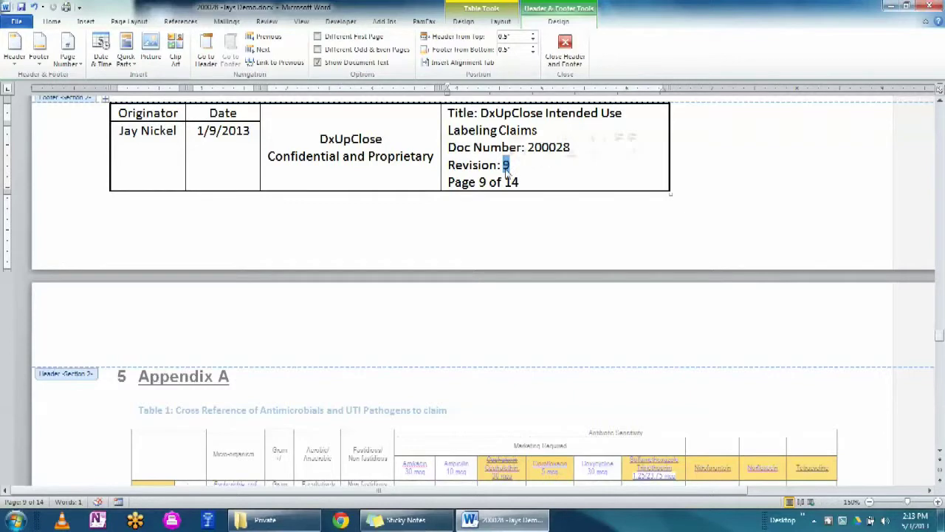
{"action": "type", "text": "10"}
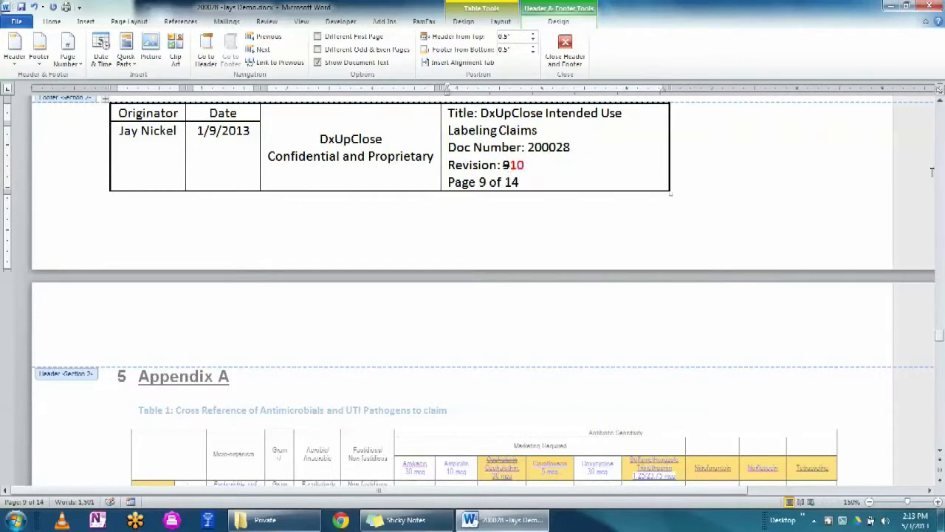
{"action": "left_click_drag", "start_coordinate": [939, 336], "coordinate": [939, 112]}
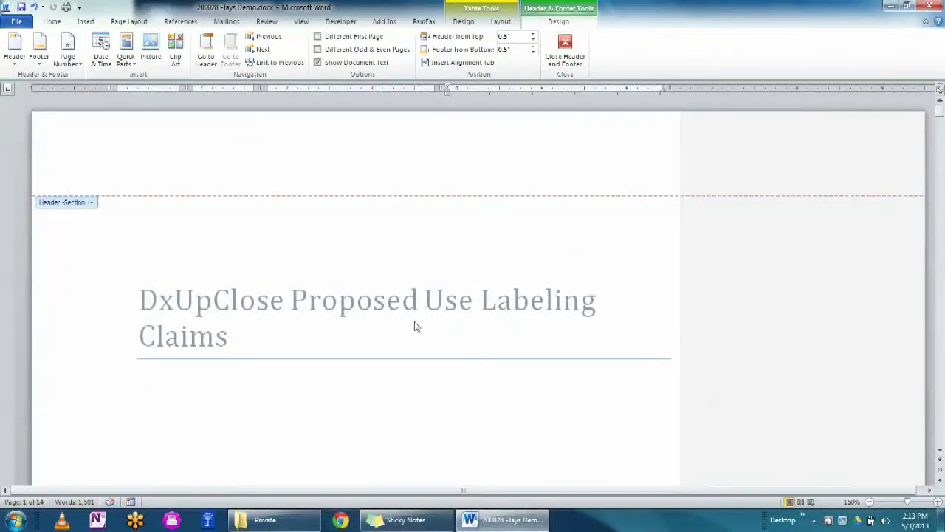
- Leave the footer and start a numbered item '1.' on a new line after 'Claims'
{"action": "key", "text": "Escape"}
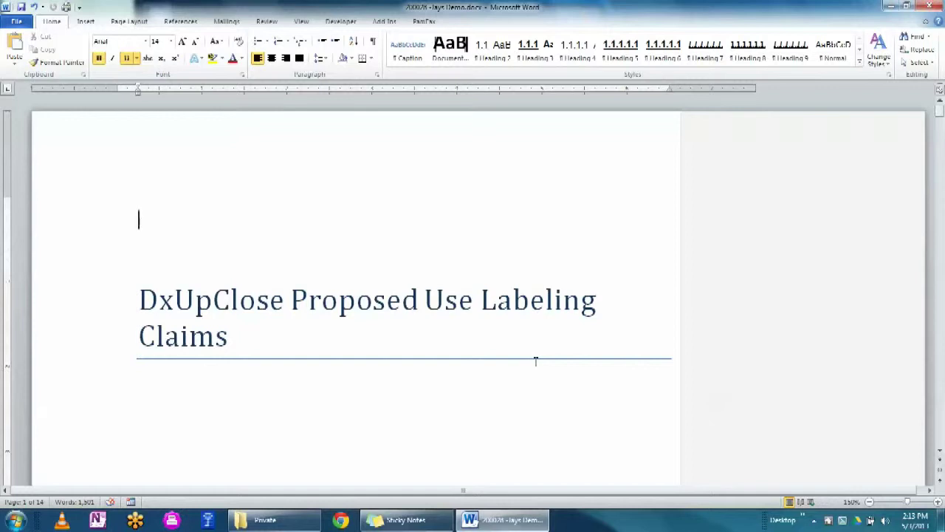
{"action": "left_click", "coordinate": [249, 338]}
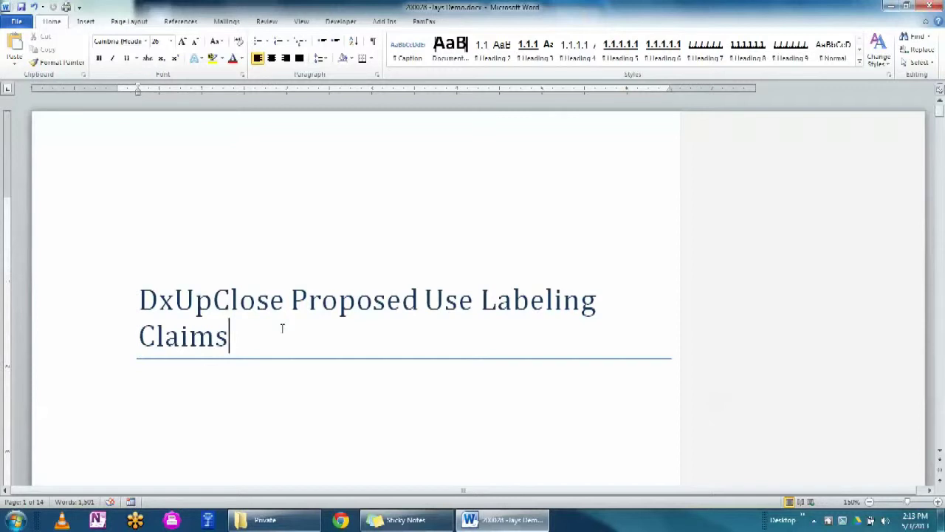
{"action": "key", "text": "Return"}
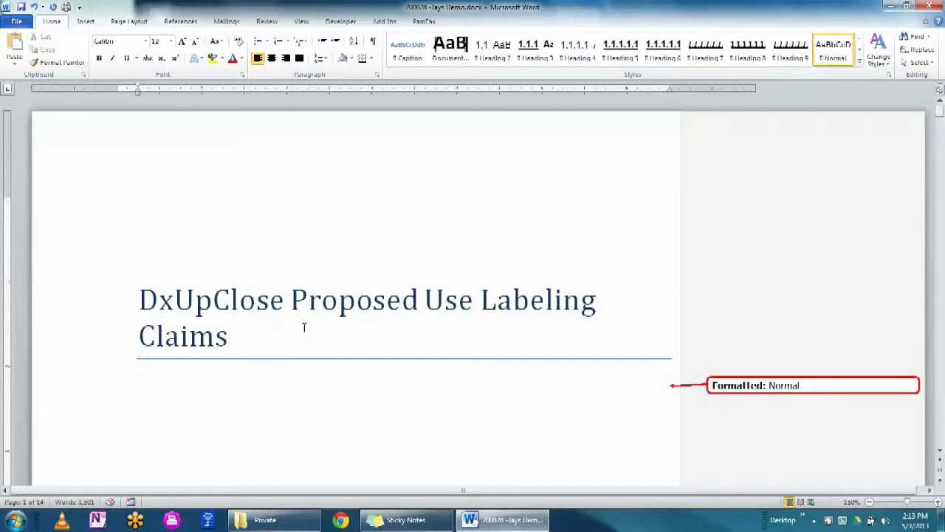
{"action": "left_click", "coordinate": [281, 41]}
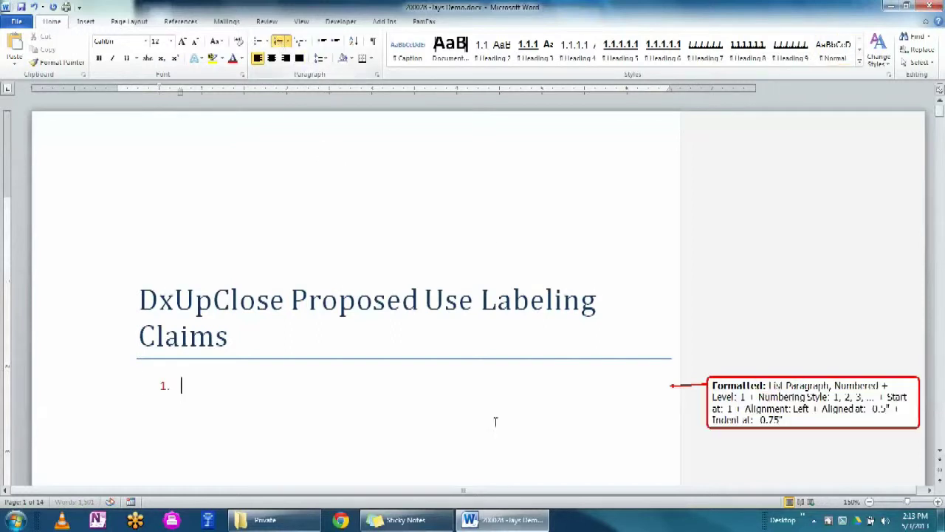
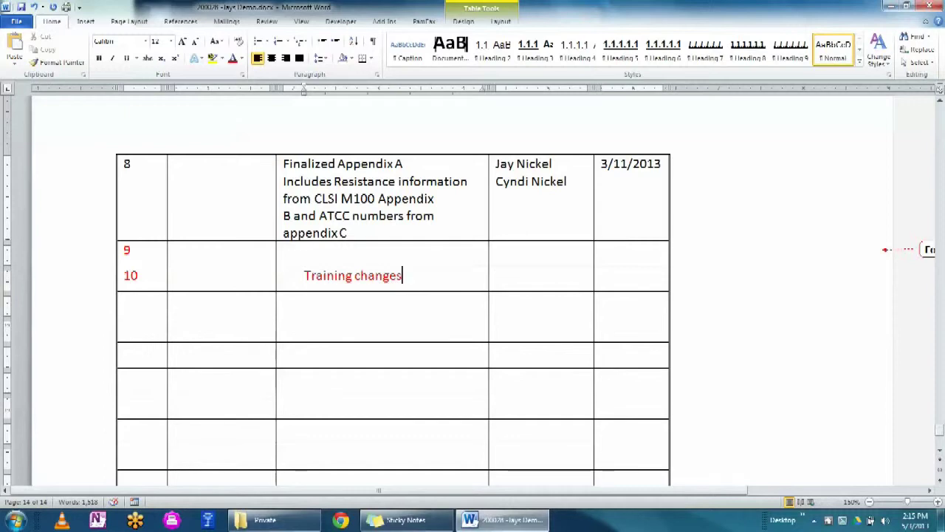
- Complete row 10: description ending ', added after distribution', author's name, date 5/3/2013, then heighten the row
{"action": "type", "text": ", added after"}
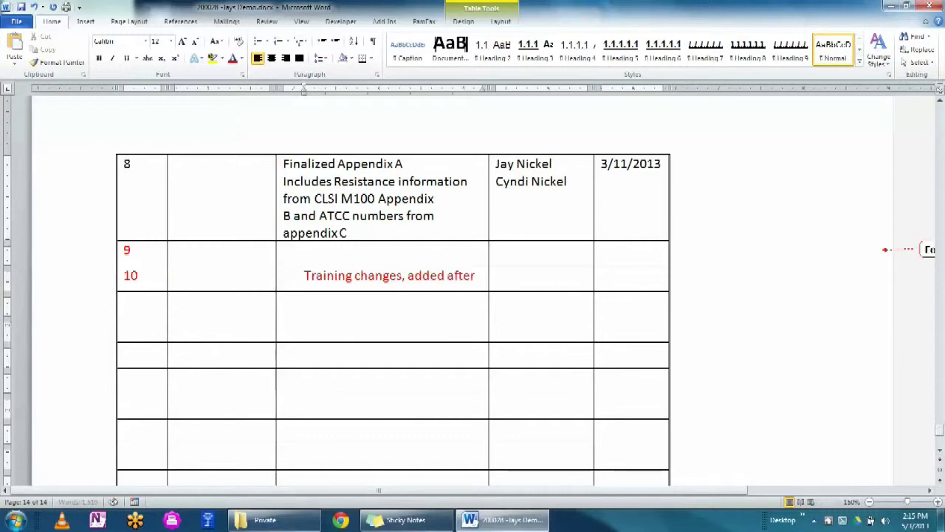
{"action": "key", "text": "Tab"}
{"action": "type", "text": "Jay Nickel"}
{"action": "key", "text": "Tab"}
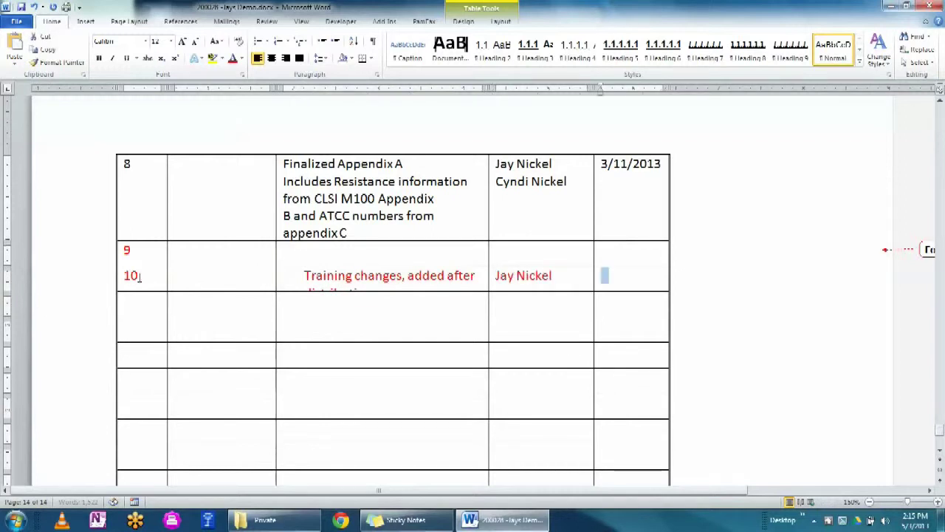
{"action": "type", "text": "5/3/"}
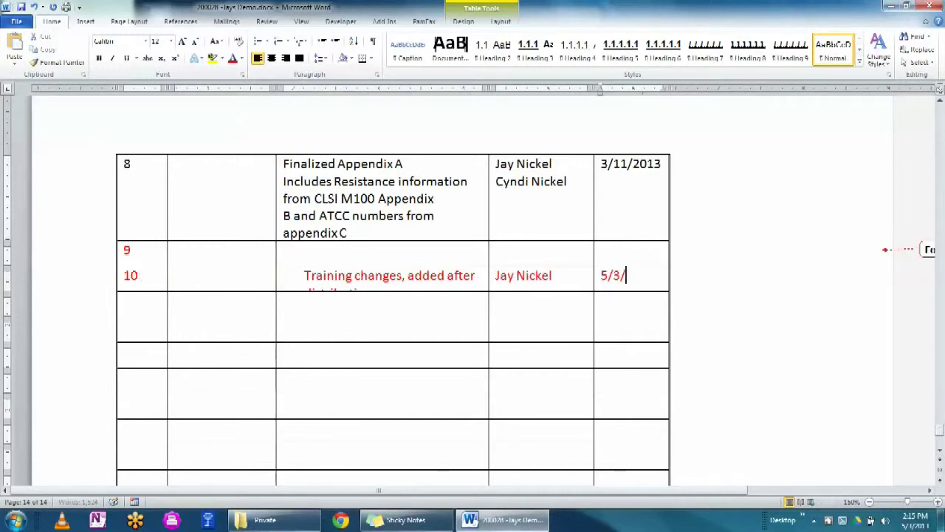
{"action": "type", "text": "2013"}
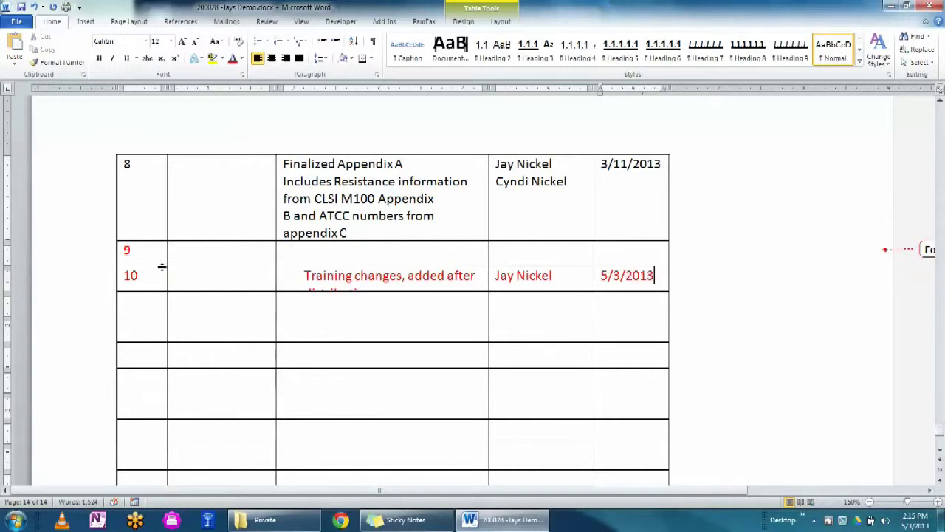
{"action": "left_click_drag", "start_coordinate": [6, 290], "coordinate": [6, 324]}
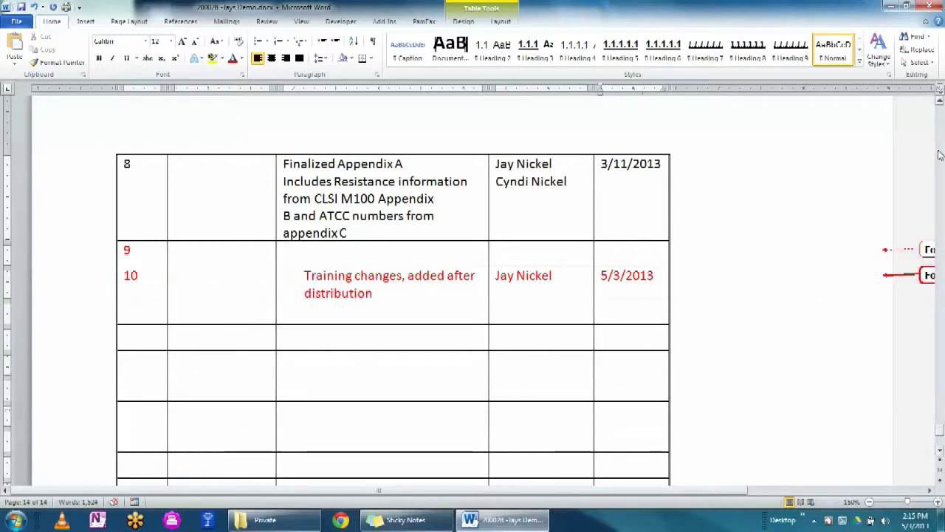
{"action": "scroll", "coordinate": [941, 149], "scroll_direction": "up", "scroll_amount": 3}
- Add numbered item 2, 'Responding to first reviewer.', after item 1 and save the document
{"action": "scroll", "coordinate": [941, 149], "scroll_direction": "up", "scroll_amount": 3}
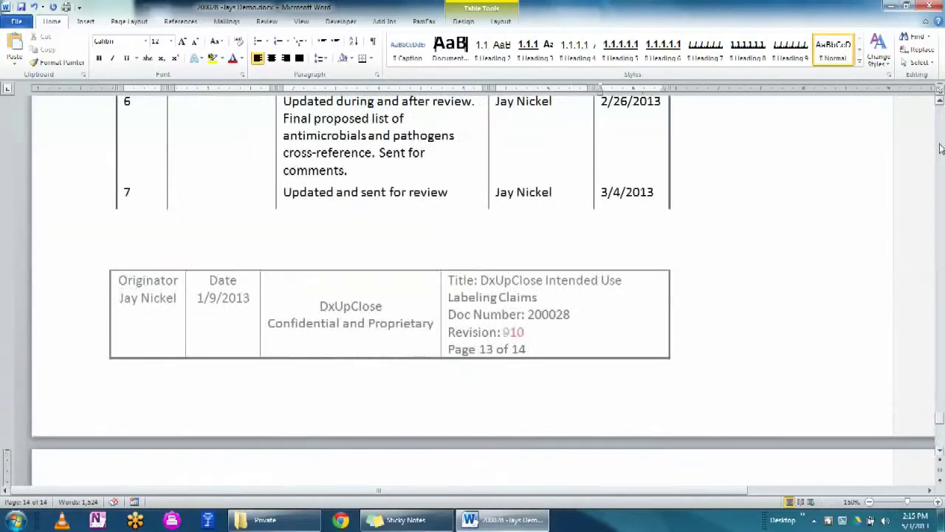
{"action": "left_click", "coordinate": [940, 423]}
{"action": "left_click_drag", "start_coordinate": [941, 422], "coordinate": [942, 117]}
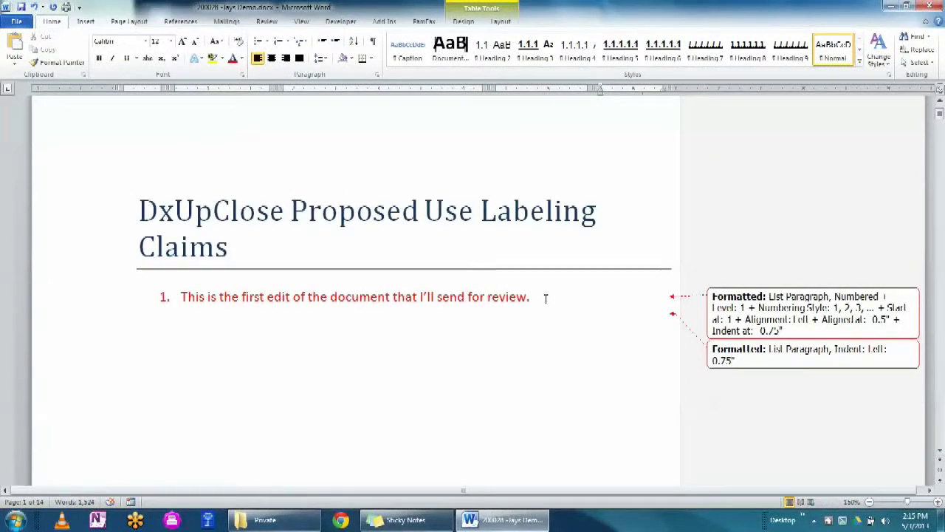
{"action": "left_click", "coordinate": [554, 298]}
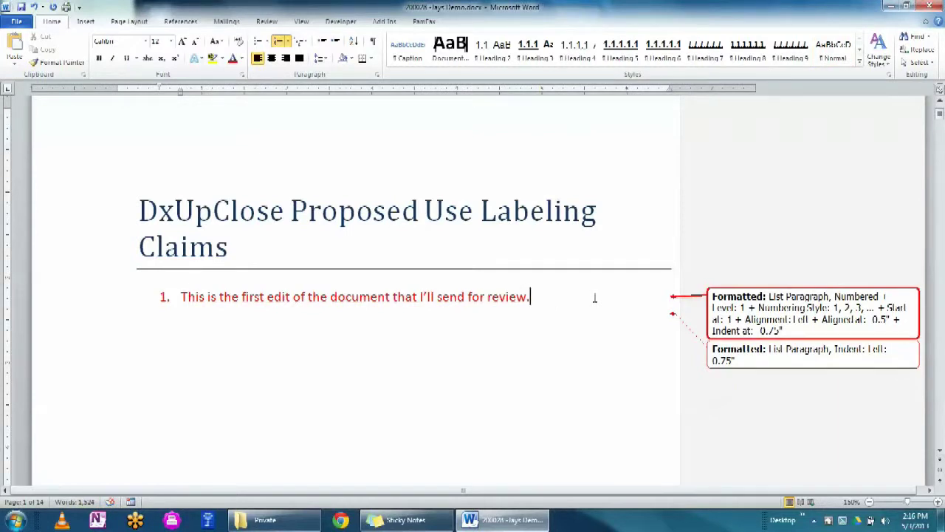
{"action": "key", "text": "Return"}
{"action": "type", "text": "REspondin"}
{"action": "key", "text": "BackSpace"}
{"action": "key", "text": "BackSpace"}
{"action": "key", "text": "BackSpace"}
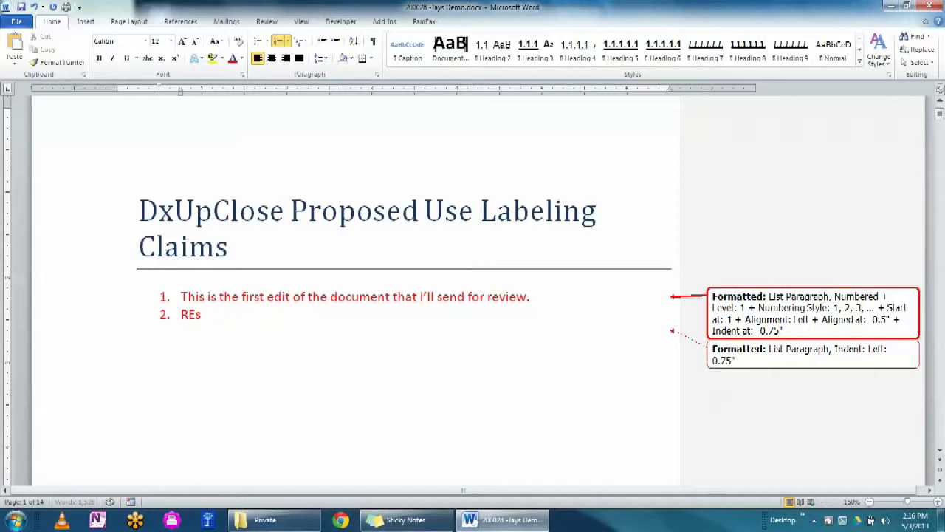
{"action": "type", "text": "esponding to firs"}
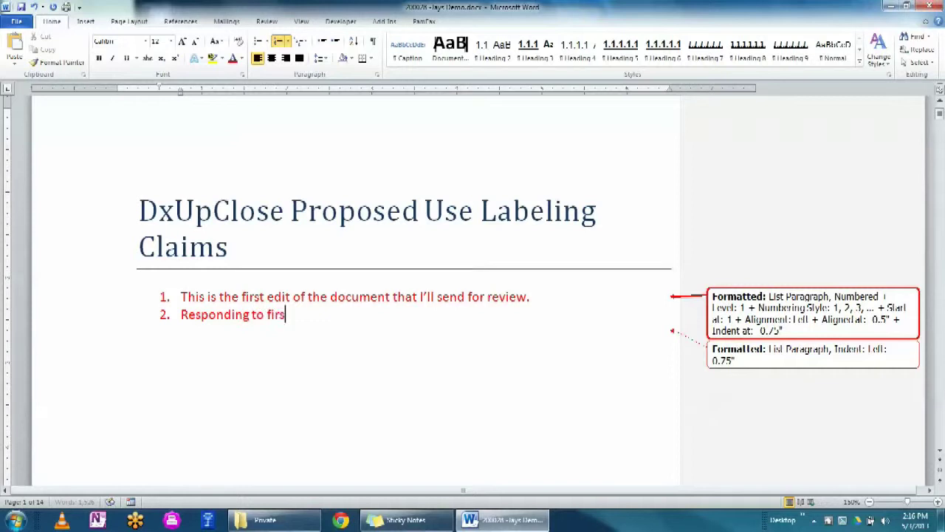
{"action": "type", "text": "t reviewer."}
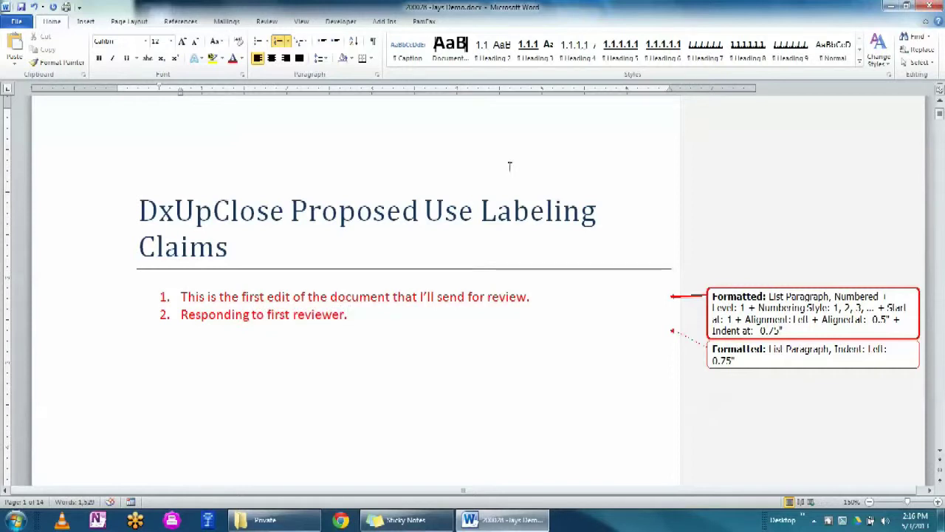
{"action": "left_click", "coordinate": [21, 7]}
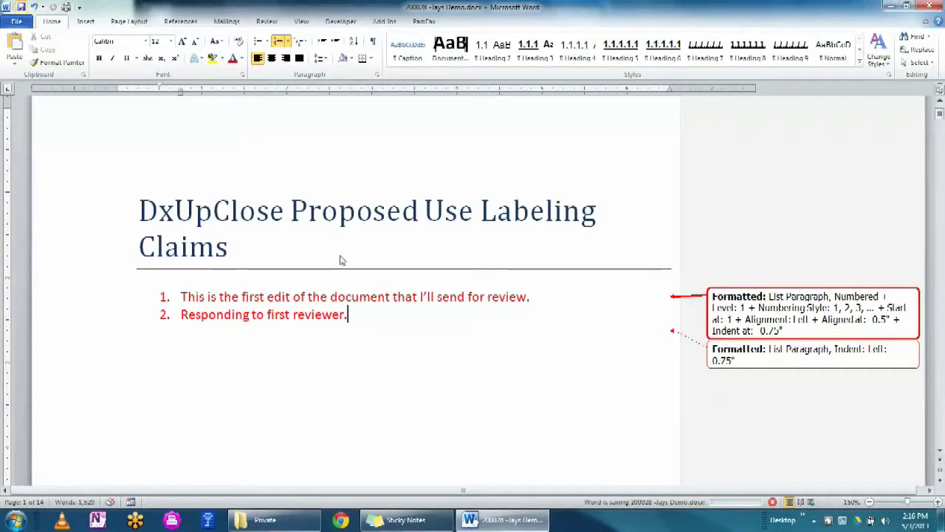
- Add item 3, 'Responding to second reviewer', followed by an empty fourth item
{"action": "key", "text": "Return"}
{"action": "type", "text": "Responding to second reviewer."}
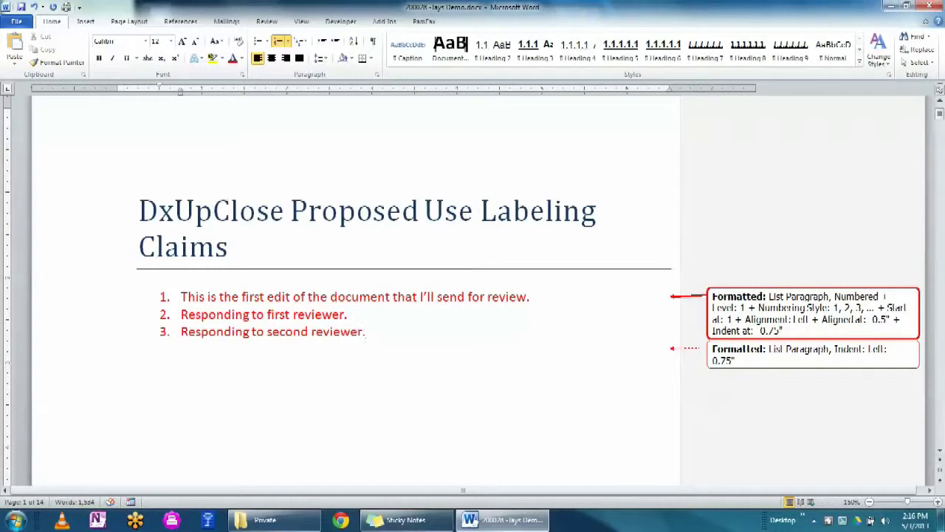
{"action": "key", "text": "Return"}
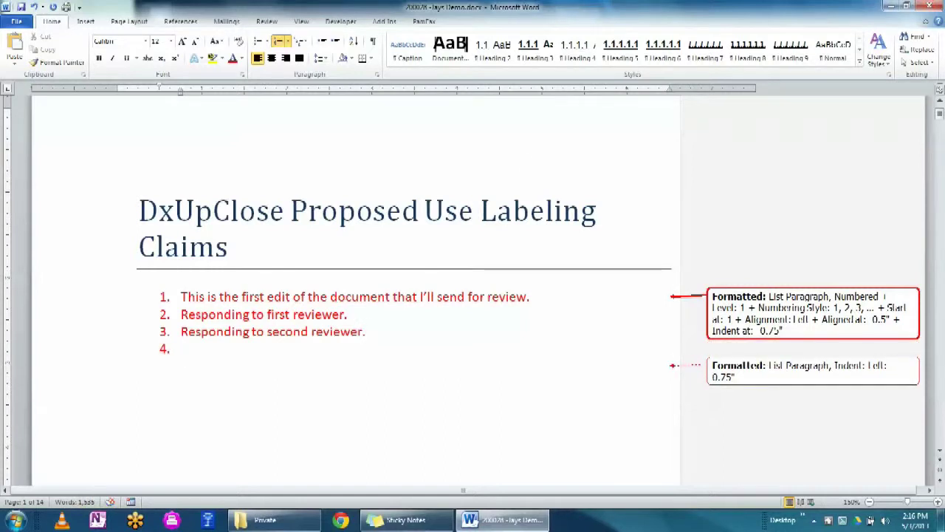
{"action": "left_click_drag", "start_coordinate": [941, 119], "coordinate": [941, 139]}
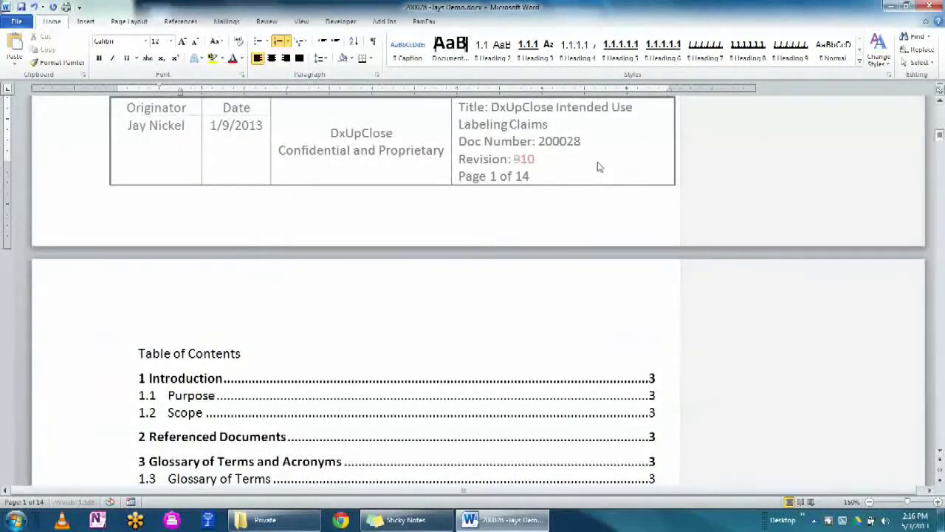
- Change the page 1 footer's revision number from 10 to 11
{"action": "double_click", "coordinate": [543, 165]}
{"action": "left_click_drag", "start_coordinate": [535, 162], "coordinate": [524, 169]}
{"action": "type", "text": "11"}
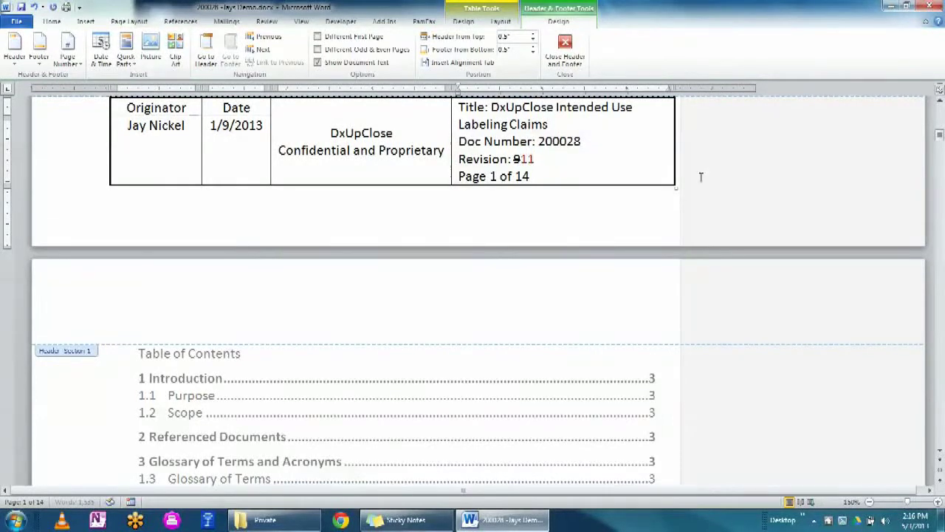
{"action": "left_click", "coordinate": [941, 341]}
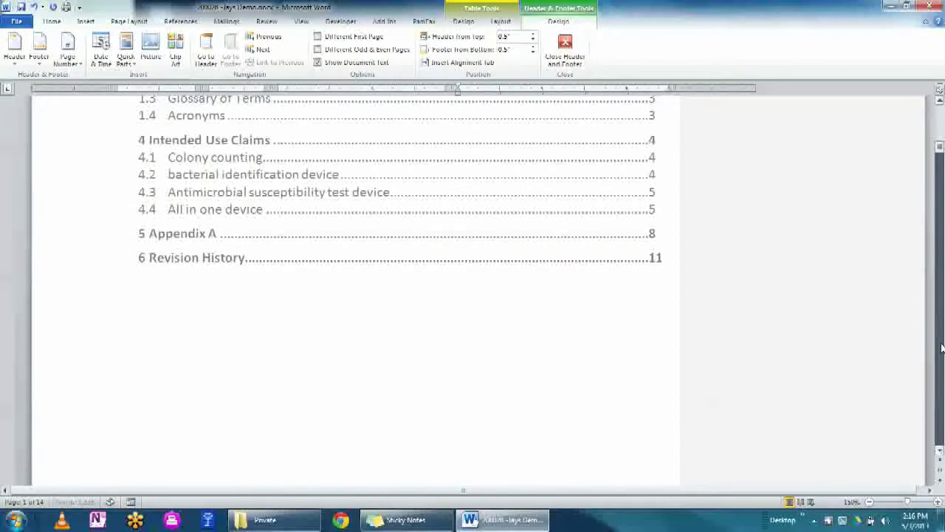
{"action": "left_click", "coordinate": [940, 341]}
- Change the page 13 footer's revision number to 11 and return to the document body
{"action": "left_click_drag", "start_coordinate": [929, 170], "coordinate": [939, 419]}
{"action": "left_click_drag", "start_coordinate": [544, 305], "coordinate": [503, 308]}
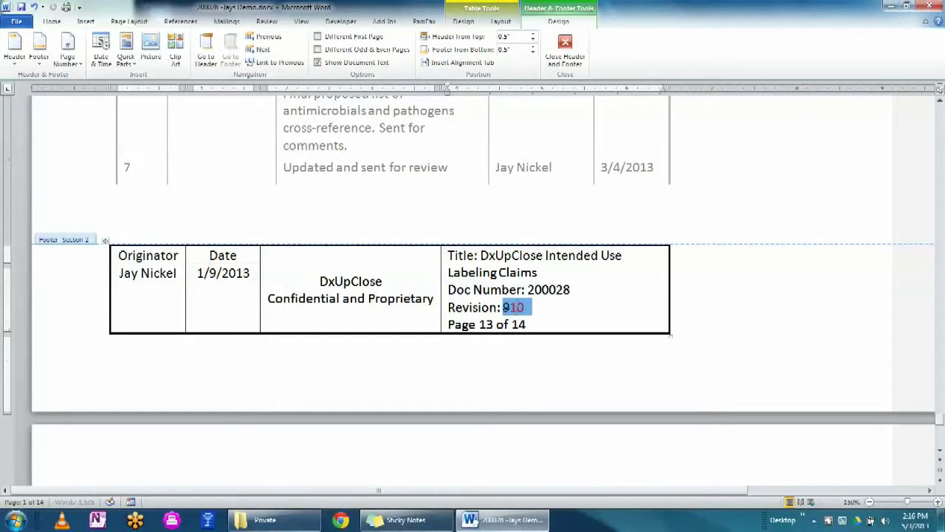
{"action": "double_click", "coordinate": [509, 308]}
{"action": "type", "text": "11"}
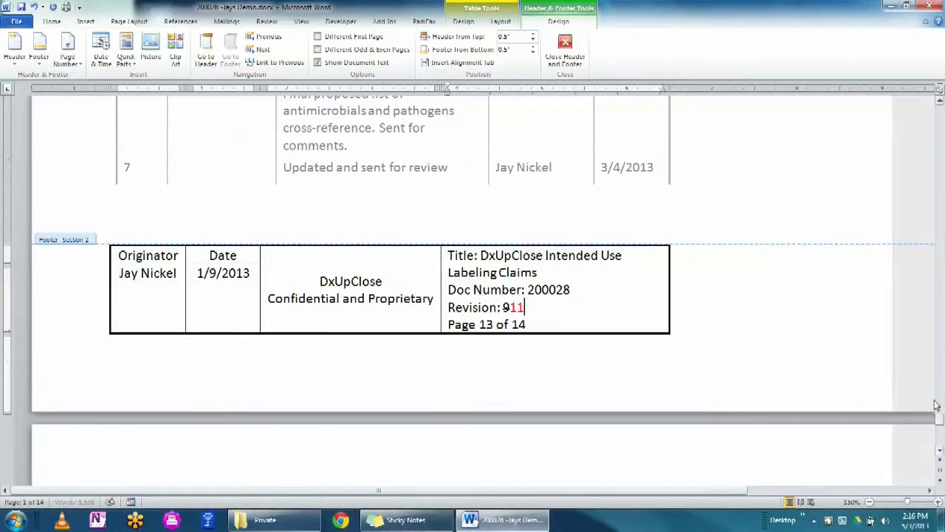
{"action": "scroll", "coordinate": [270, 364], "scroll_direction": "down", "scroll_amount": 5}
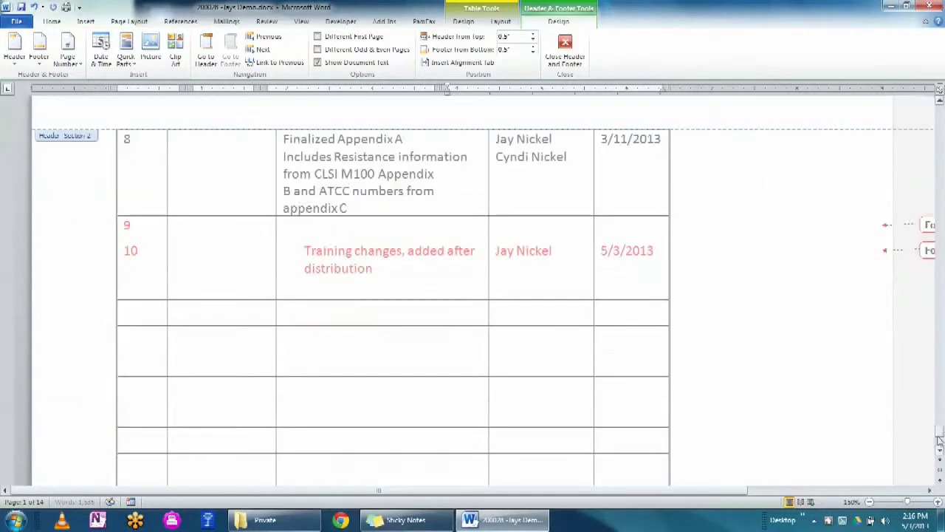
{"action": "double_click", "coordinate": [150, 290]}
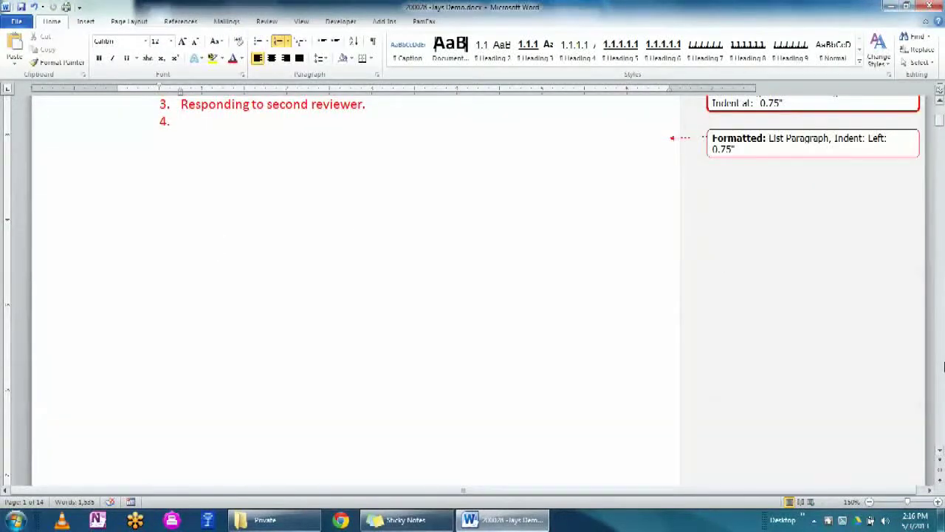
{"action": "scroll", "coordinate": [938, 131], "scroll_direction": "up", "scroll_amount": 5}
{"action": "left_click_drag", "start_coordinate": [939, 131], "coordinate": [942, 427]}
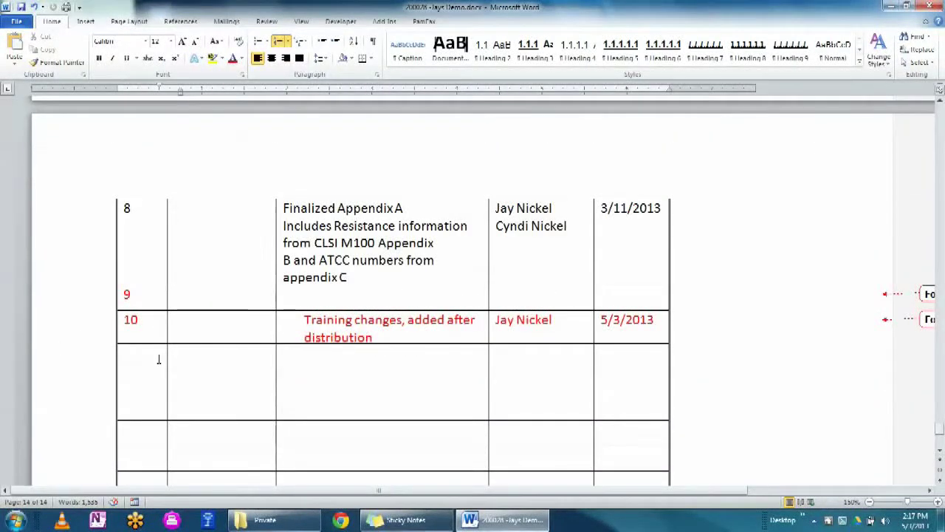
- Fill row 11 with 'Responded to reviewers', the author's name and date 5/3/2013
{"action": "left_click", "coordinate": [158, 358]}
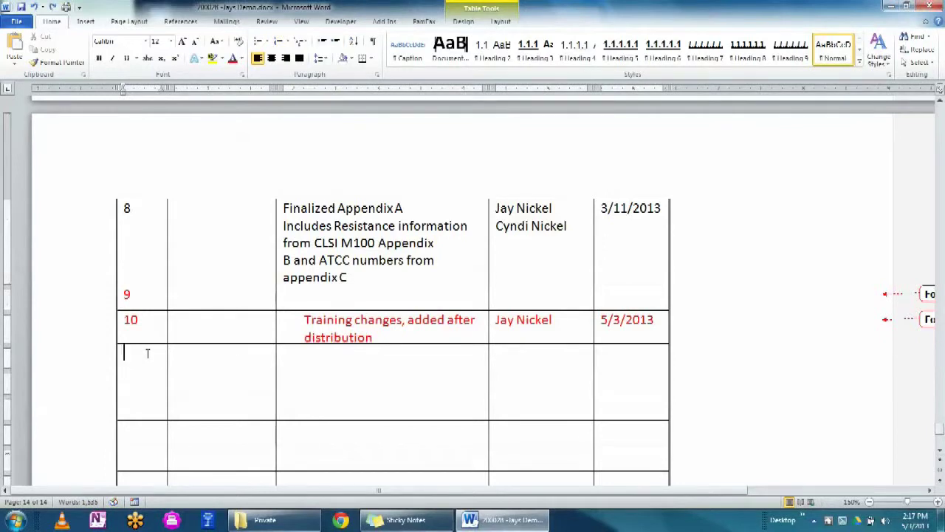
{"action": "type", "text": "11"}
{"action": "left_click", "coordinate": [311, 358]}
{"action": "type", "text": "Responded to"}
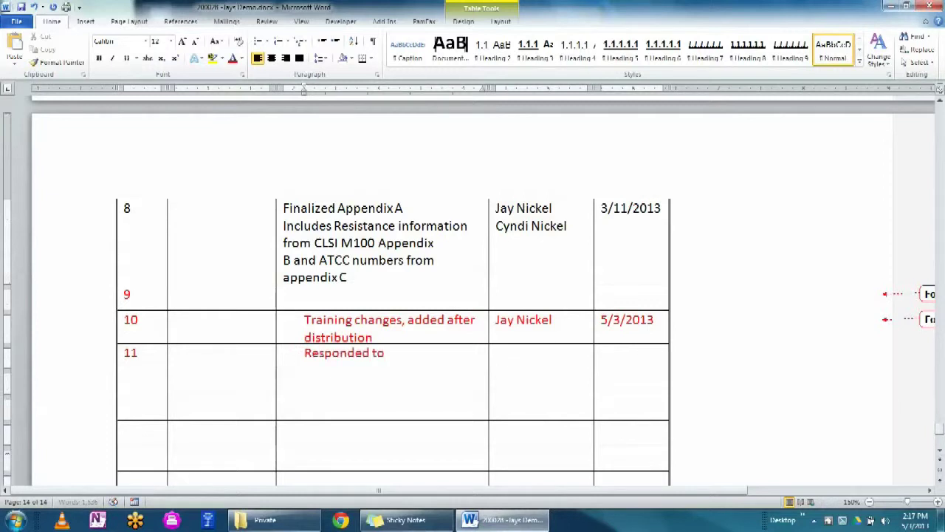
{"action": "type", "text": " reviewers"}
{"action": "key", "text": "Tab"}
{"action": "type", "text": "Jay Nickel"}
{"action": "key", "text": "Tab"}
{"action": "type", "text": "5/"}
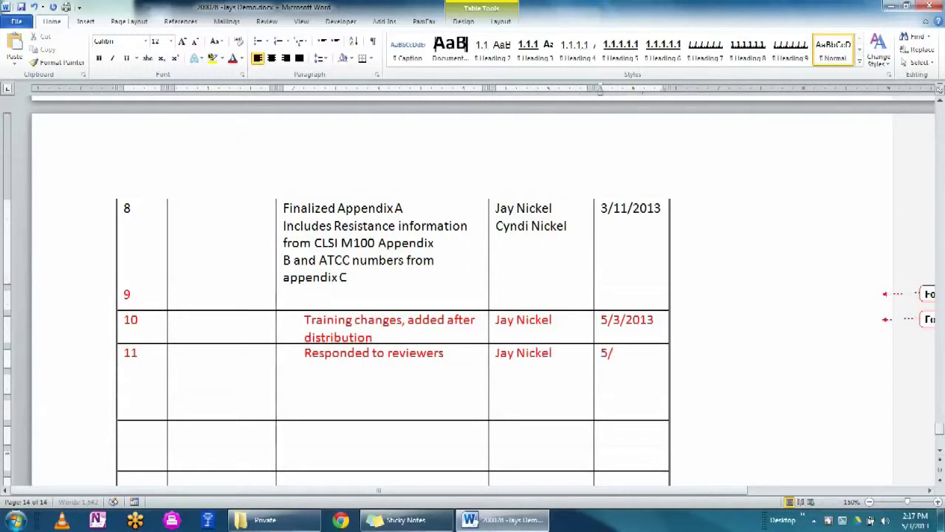
{"action": "type", "text": "3/2013"}
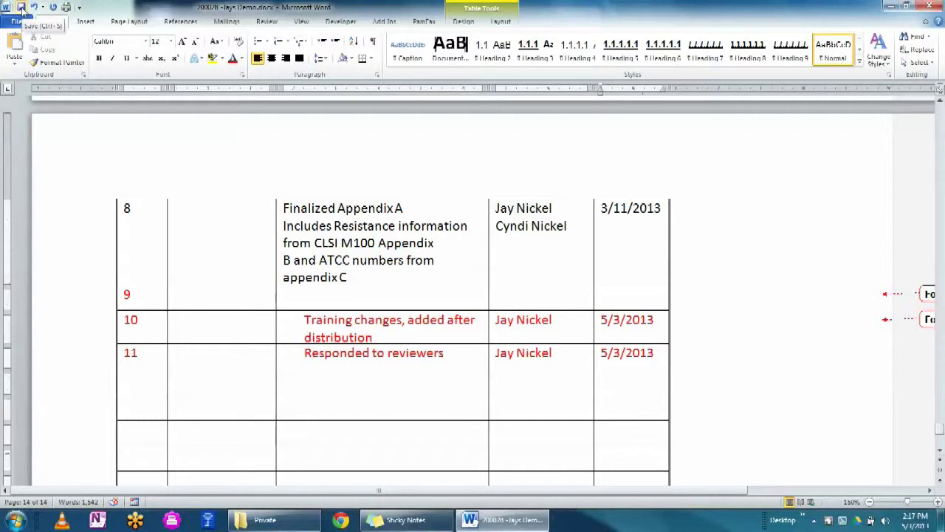
- Save the document with the new revision 11 row
{"action": "left_click", "coordinate": [22, 8]}
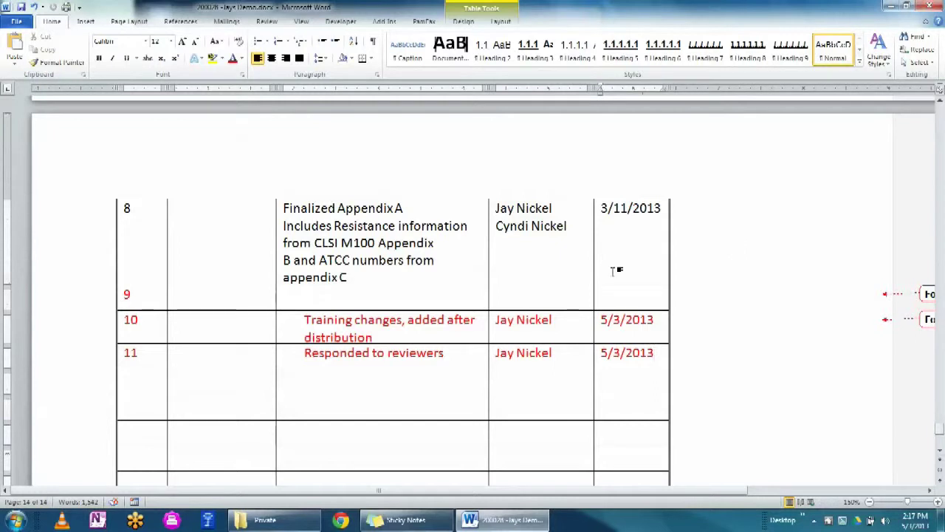
{"action": "left_click", "coordinate": [95, 362]}
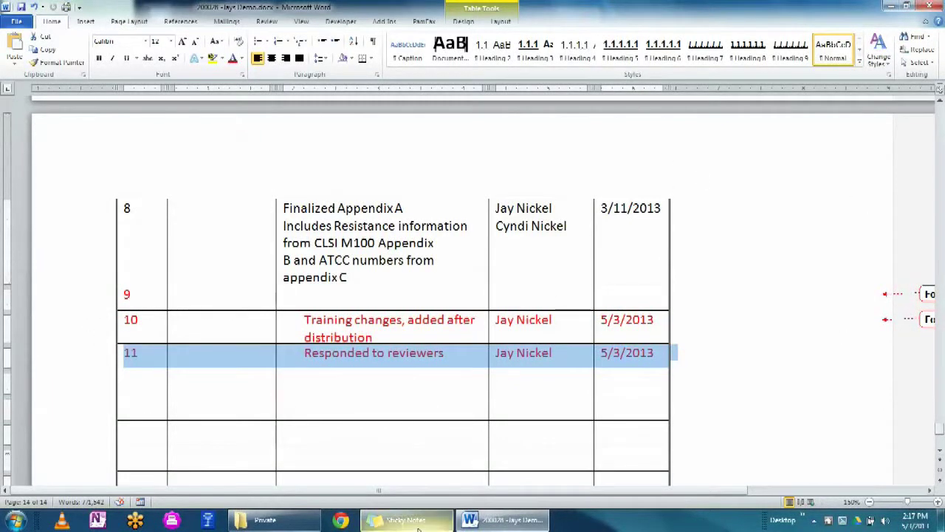
{"action": "left_click", "coordinate": [342, 520]}
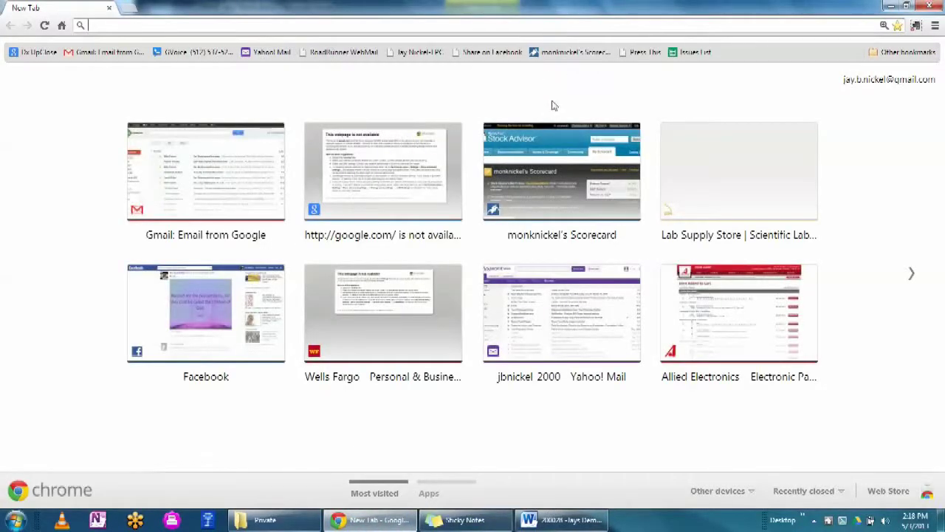
- Sign in to the work Google account via Gmail and submit the 2-step verification code
{"action": "left_click", "coordinate": [98, 58]}
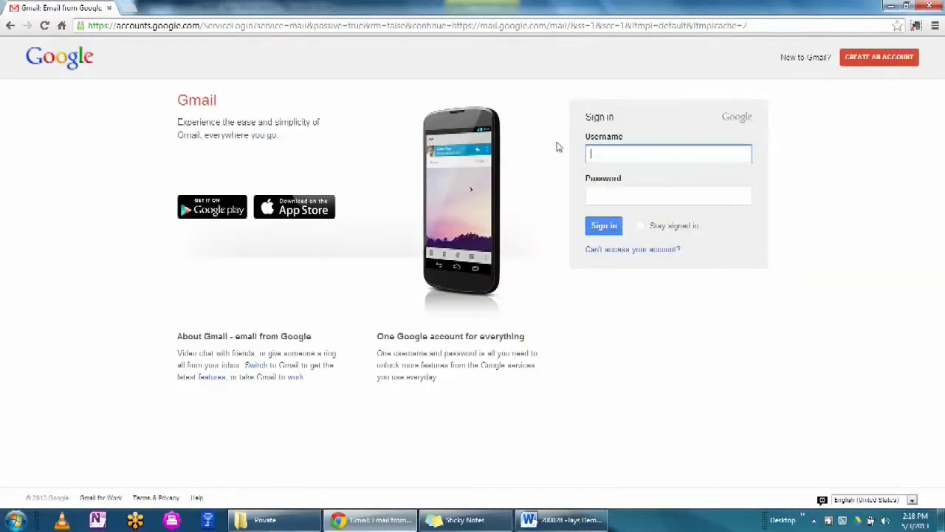
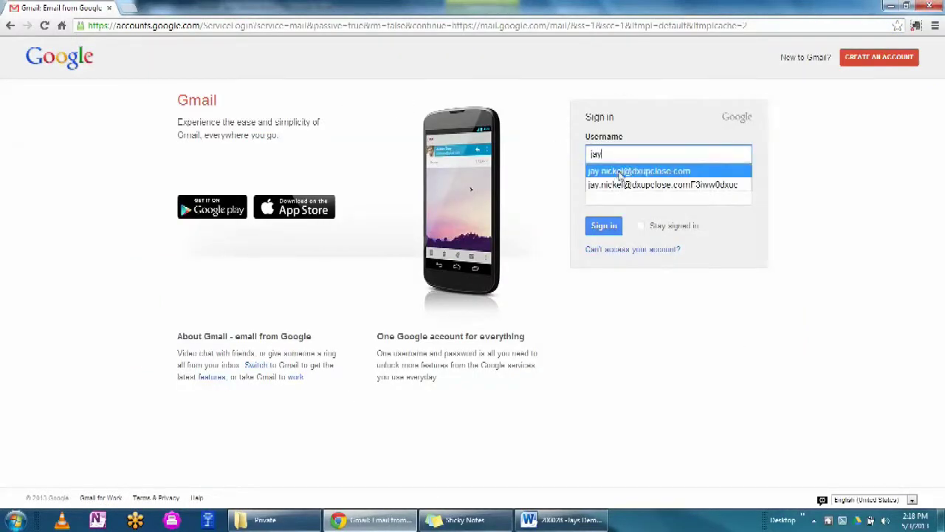
{"action": "left_click", "coordinate": [620, 171]}
{"action": "left_click", "coordinate": [615, 198]}
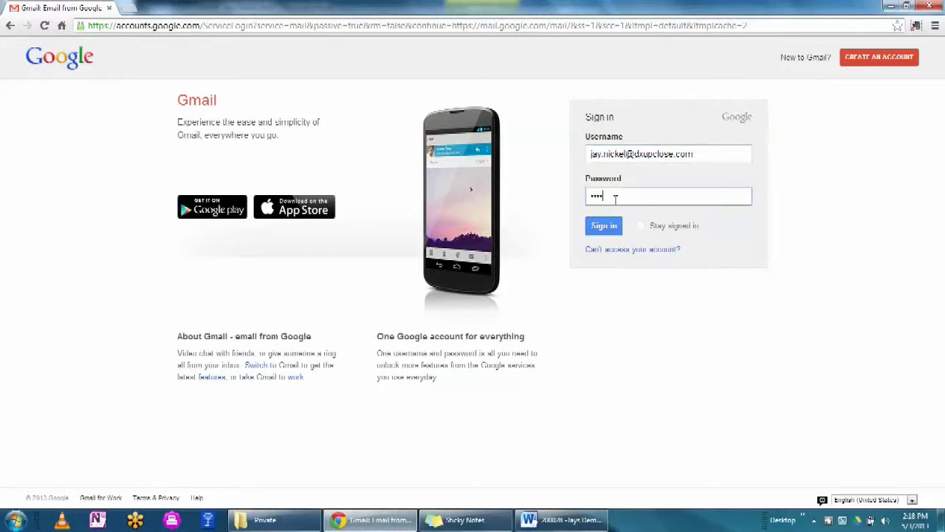
{"action": "key", "text": "Return"}
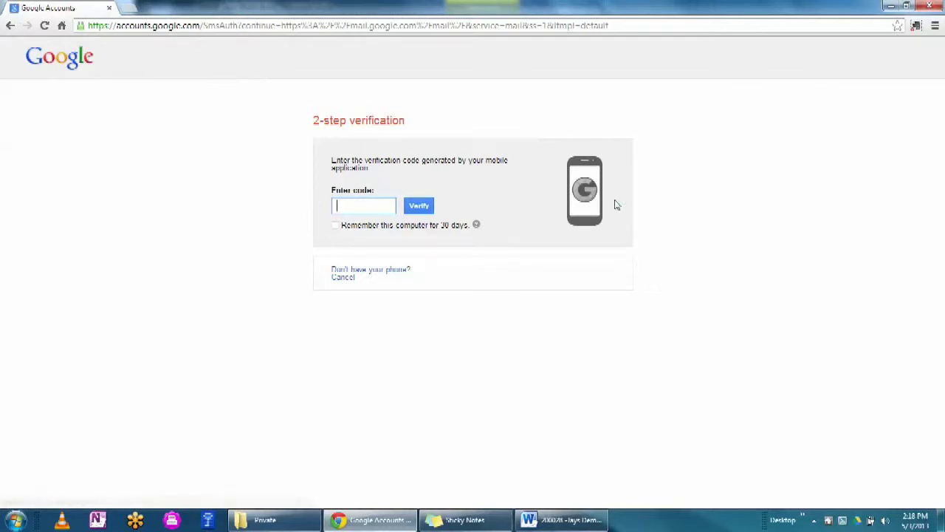
{"action": "key", "text": "Num_Lock"}
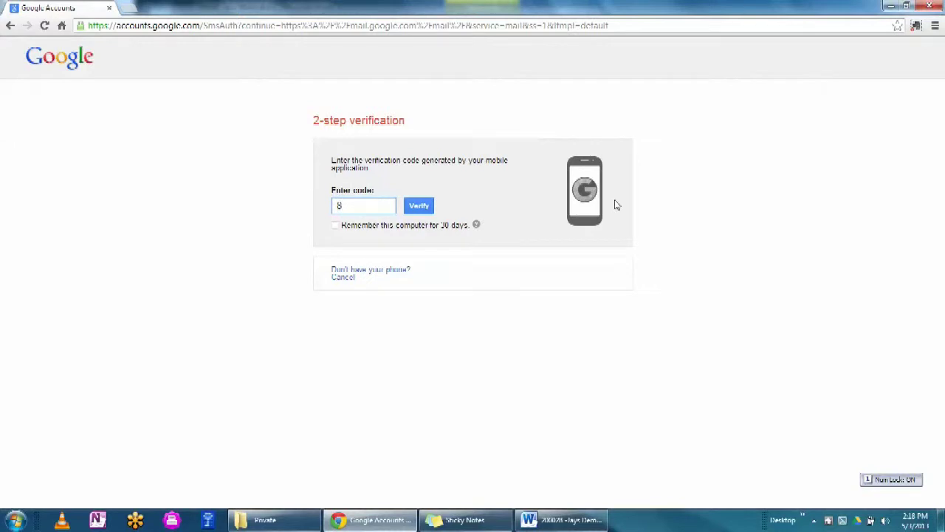
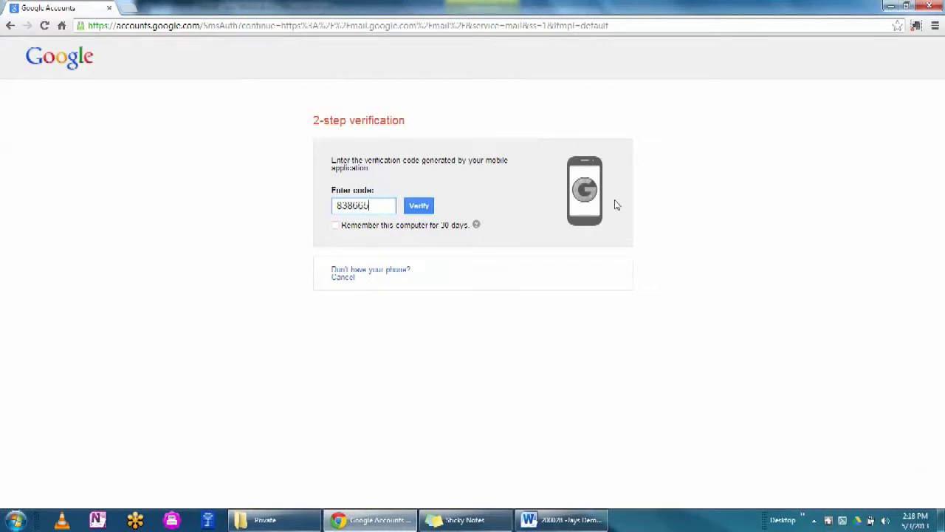
{"action": "key", "text": "Return"}
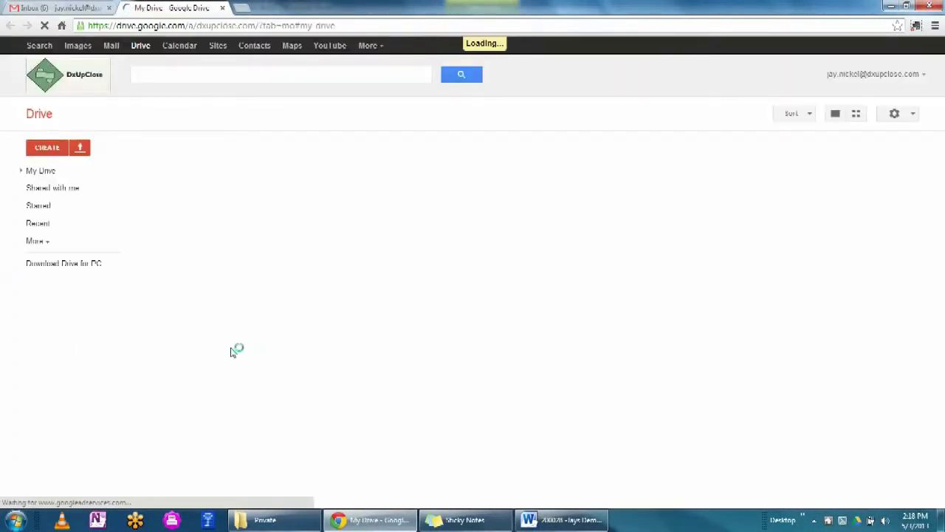
- Open My Drive's Private folder and open the Word document's revision history from its context menu
{"action": "left_click", "coordinate": [22, 172]}
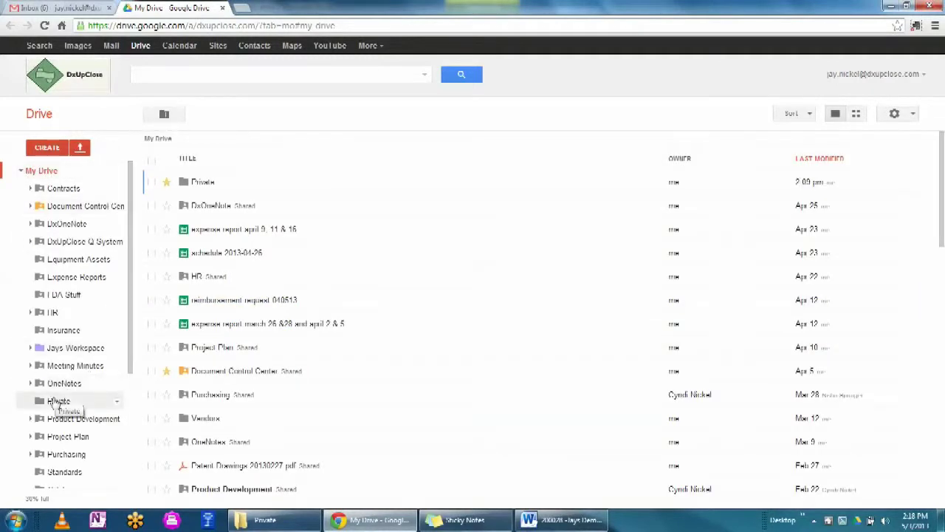
{"action": "left_click", "coordinate": [54, 403]}
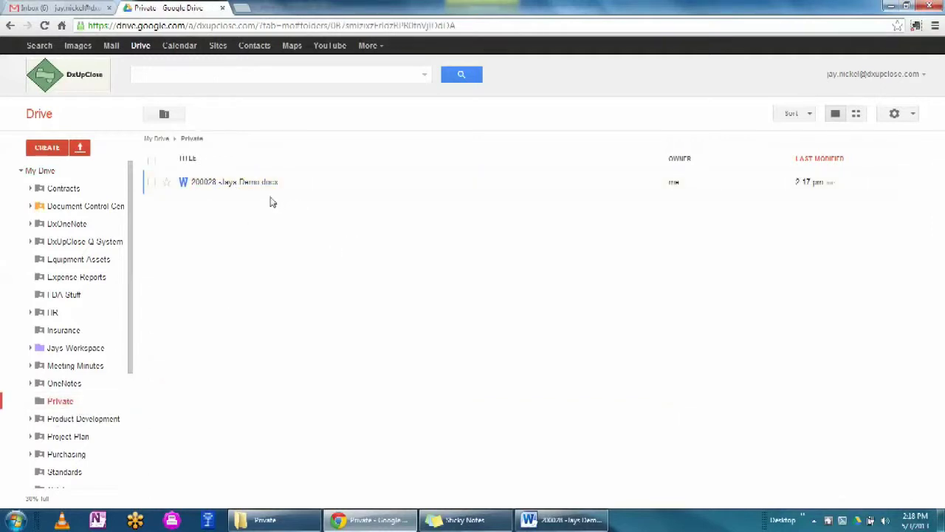
{"action": "right_click", "coordinate": [232, 184]}
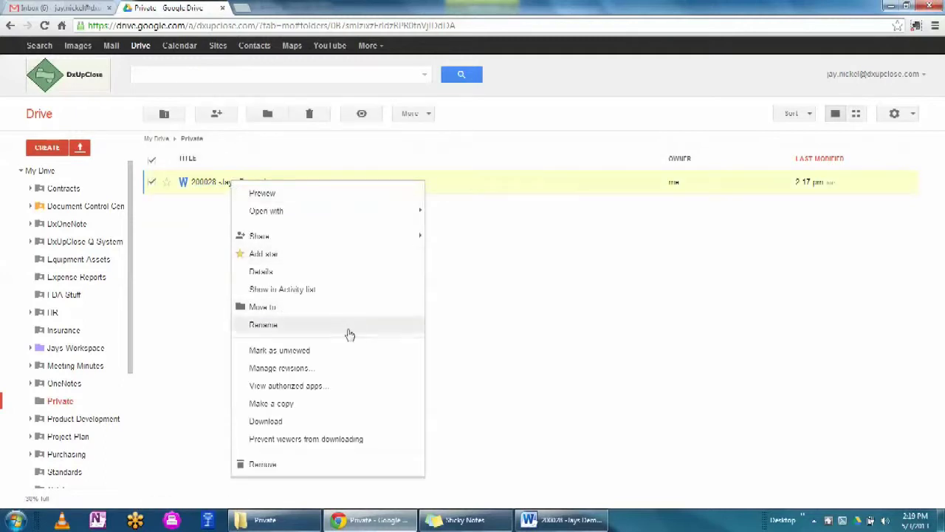
{"action": "left_click", "coordinate": [291, 374]}
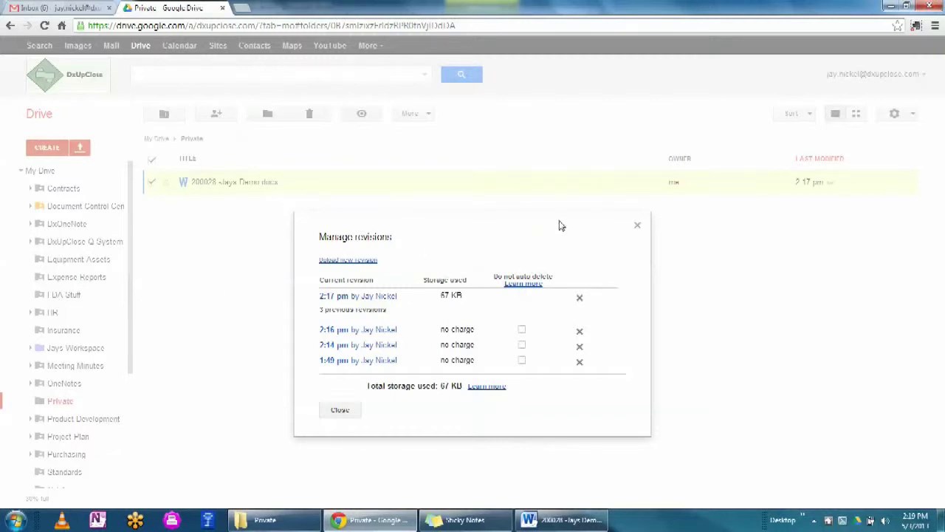
- Mark the 1:49 pm and 2:14 pm revisions 'Do not auto delete' and close Manage revisions
{"action": "left_click", "coordinate": [523, 361]}
{"action": "left_click", "coordinate": [523, 361]}
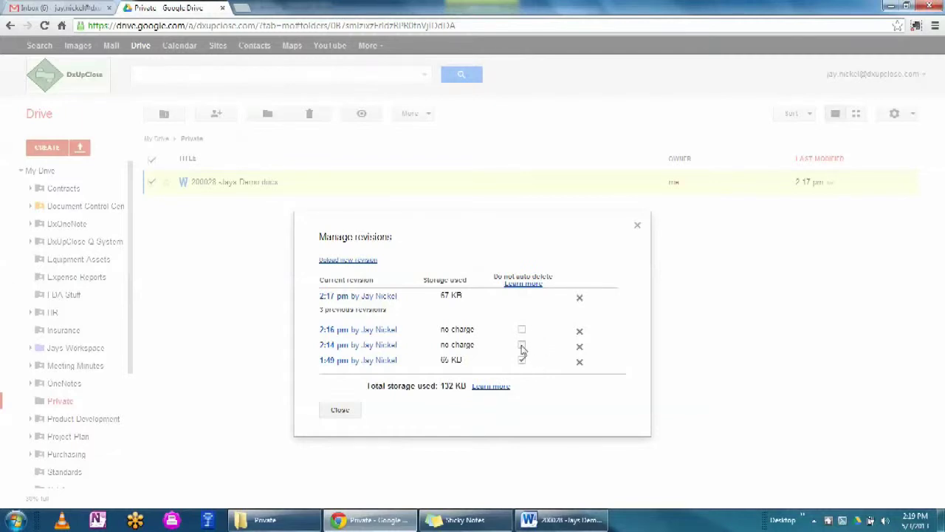
{"action": "left_click", "coordinate": [521, 346]}
{"action": "left_click", "coordinate": [340, 410]}
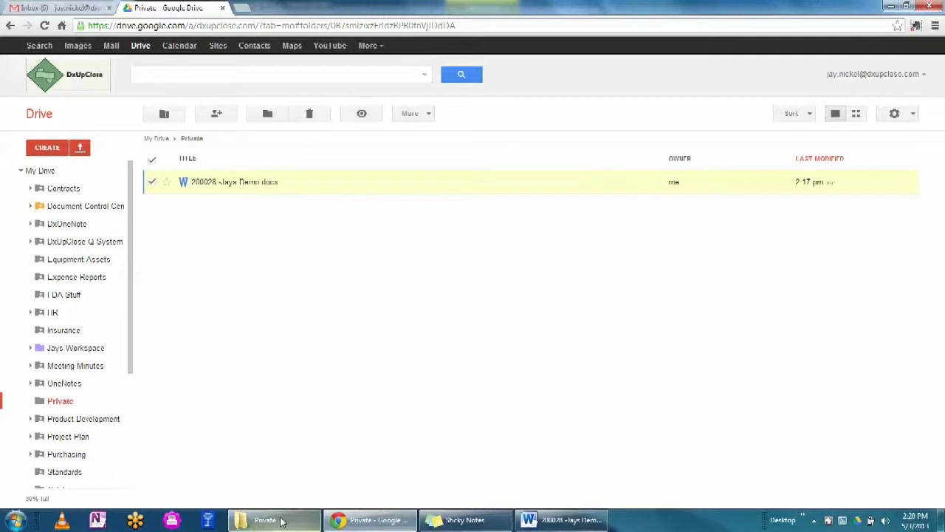
- In a new Explorer window, browse Google Drive > Document Control Center > Design History Files > DHF 001 - All in One
{"action": "mouse_move", "coordinate": [274, 523]}
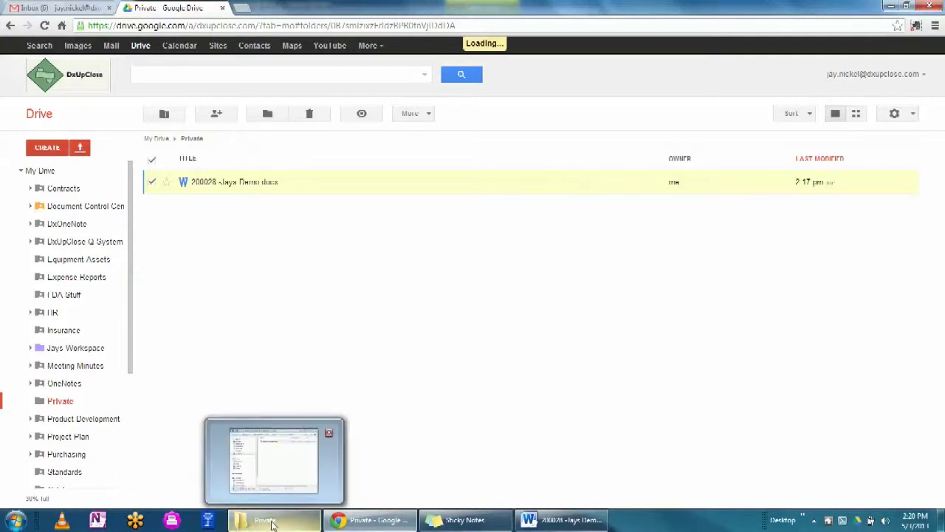
{"action": "right_click", "coordinate": [285, 526]}
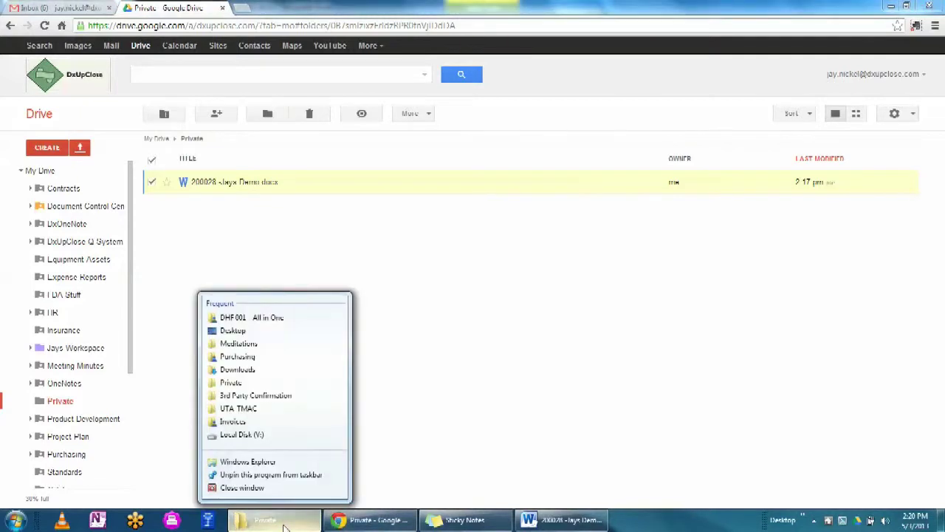
{"action": "left_click", "coordinate": [247, 462]}
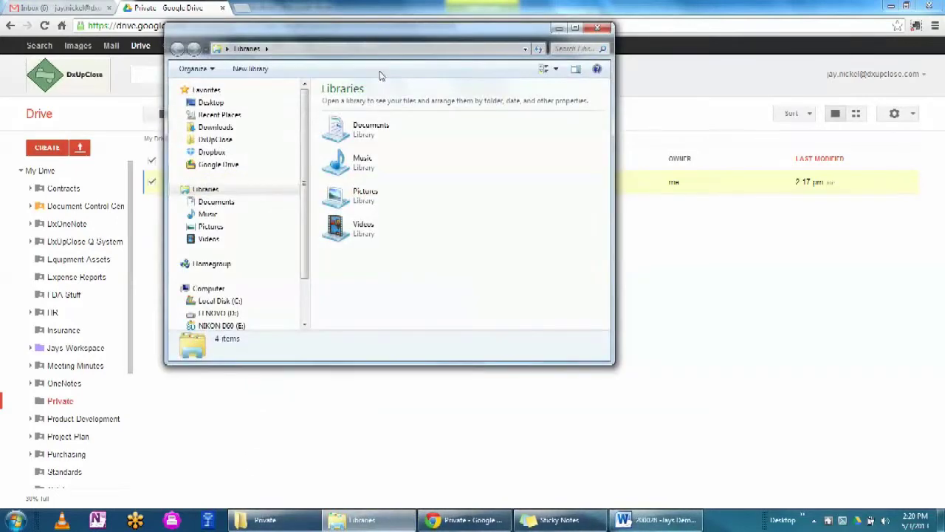
{"action": "left_click_drag", "start_coordinate": [386, 38], "coordinate": [707, 37]}
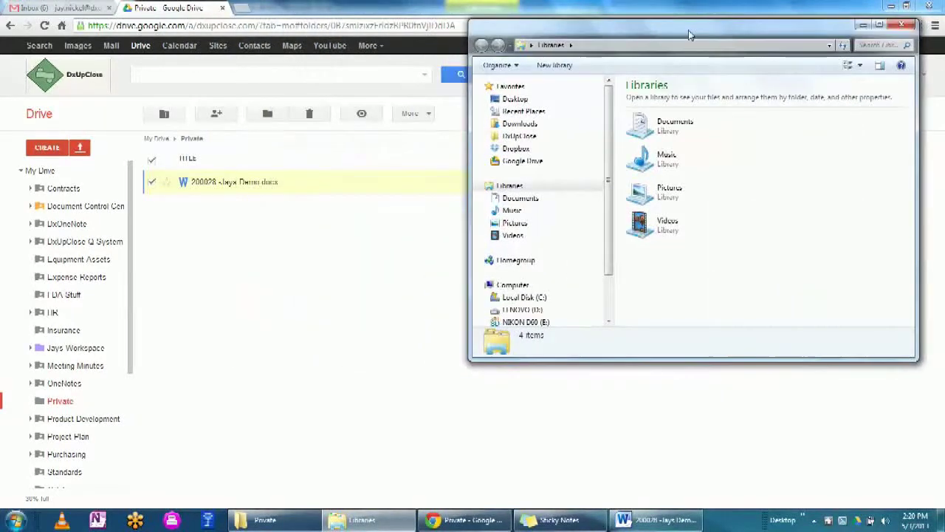
{"action": "left_click", "coordinate": [513, 163]}
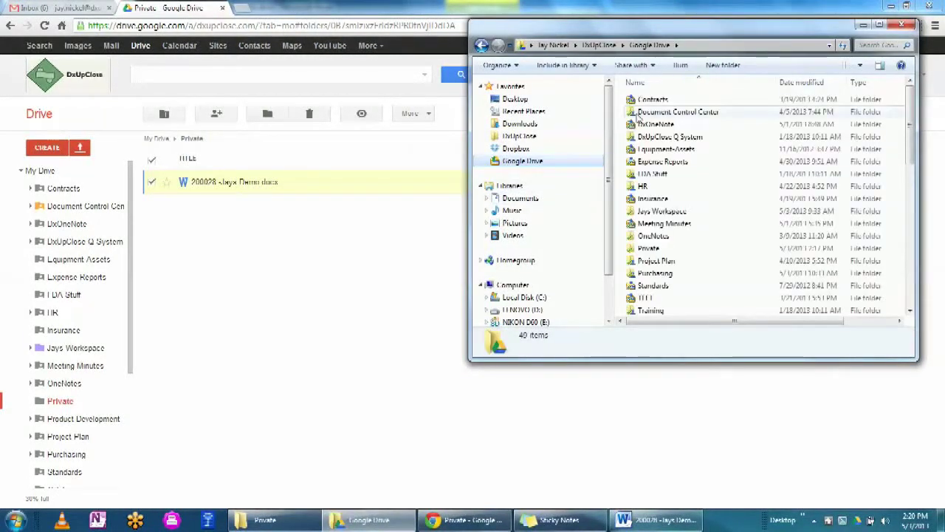
{"action": "double_click", "coordinate": [659, 111]}
{"action": "double_click", "coordinate": [668, 100]}
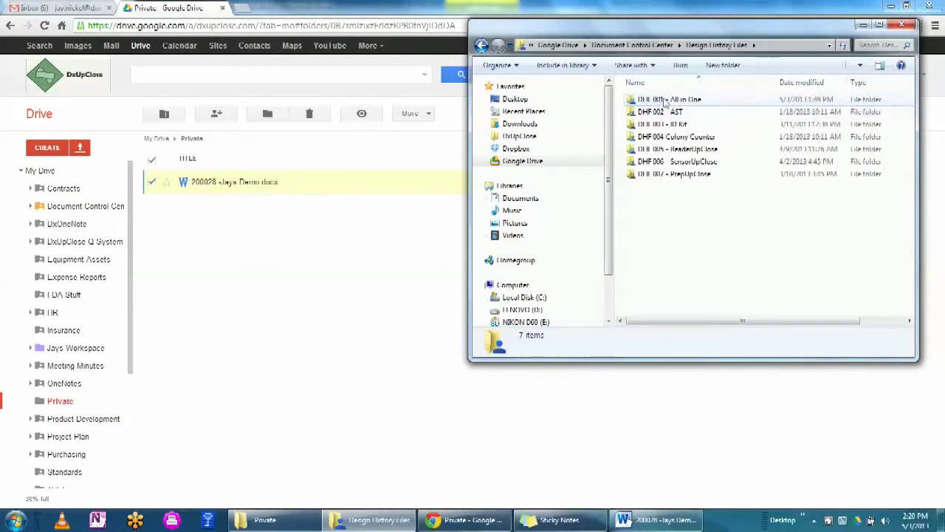
{"action": "left_click", "coordinate": [676, 100]}
{"action": "double_click", "coordinate": [676, 100]}
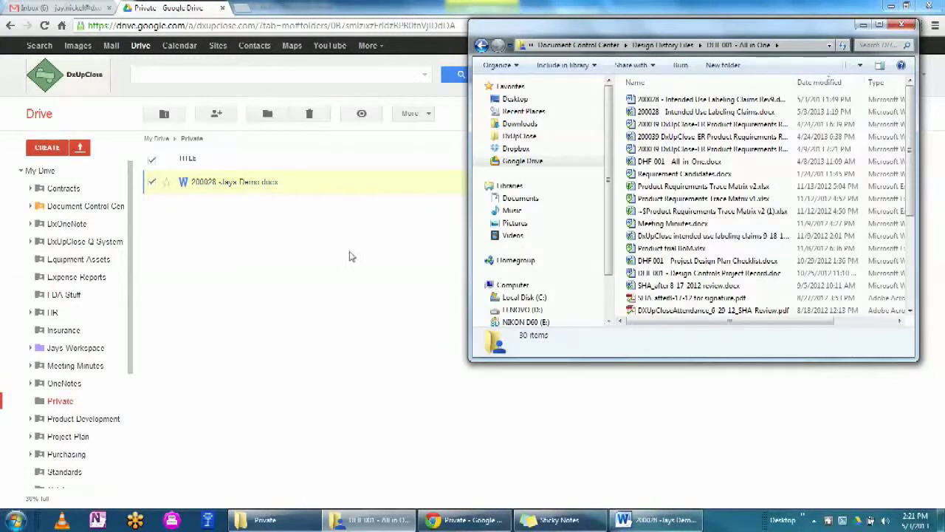
{"action": "left_click", "coordinate": [639, 520]}
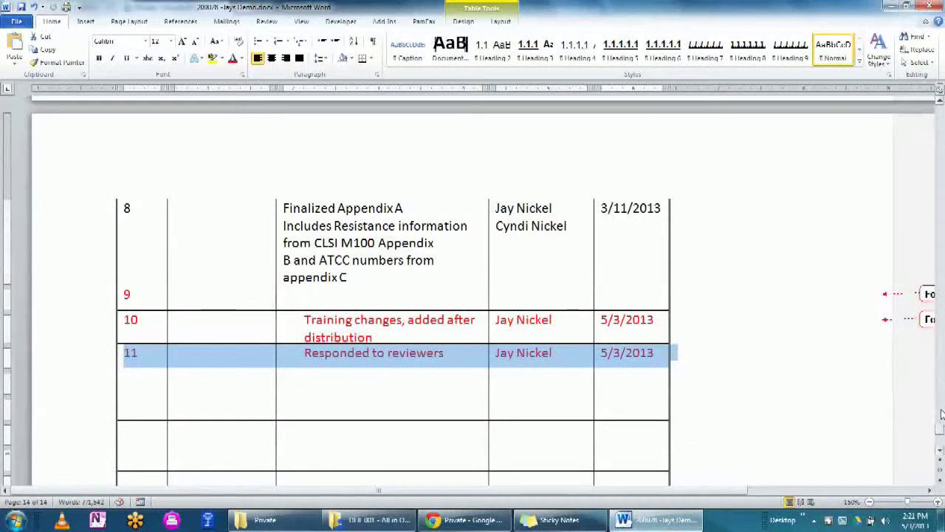
- Save As over the Intended Use Labeling Claims Rev9 file in DHF 001 - All in One, confirming replacement
{"action": "left_click", "coordinate": [16, 23]}
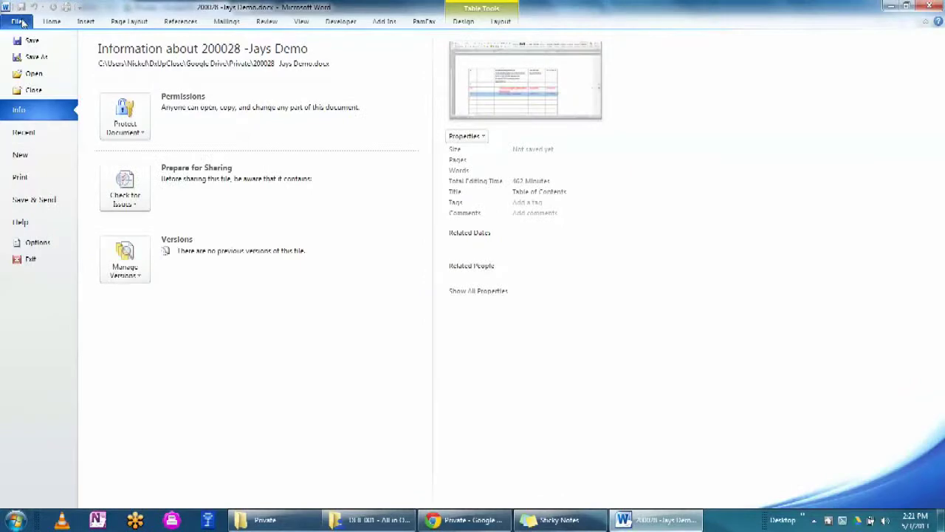
{"action": "left_click", "coordinate": [36, 58]}
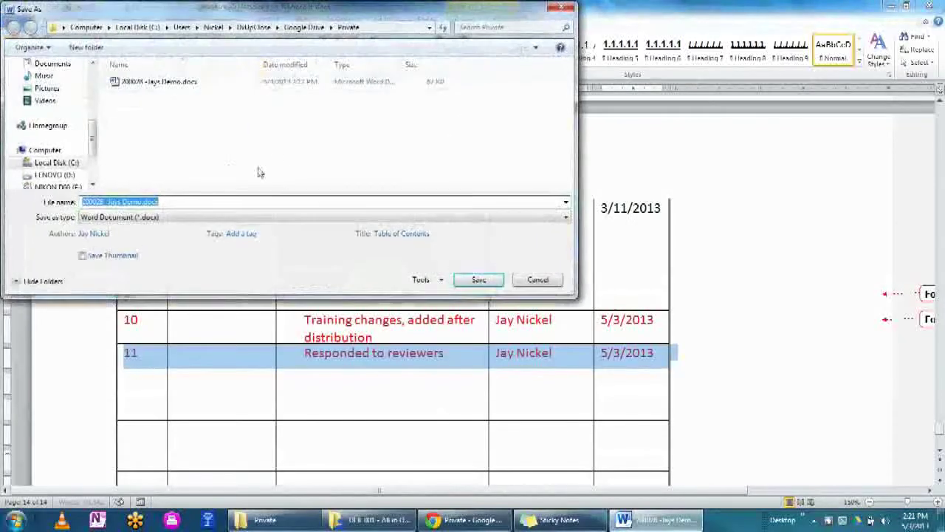
{"action": "scroll", "coordinate": [92, 133], "scroll_direction": "up", "scroll_amount": 5}
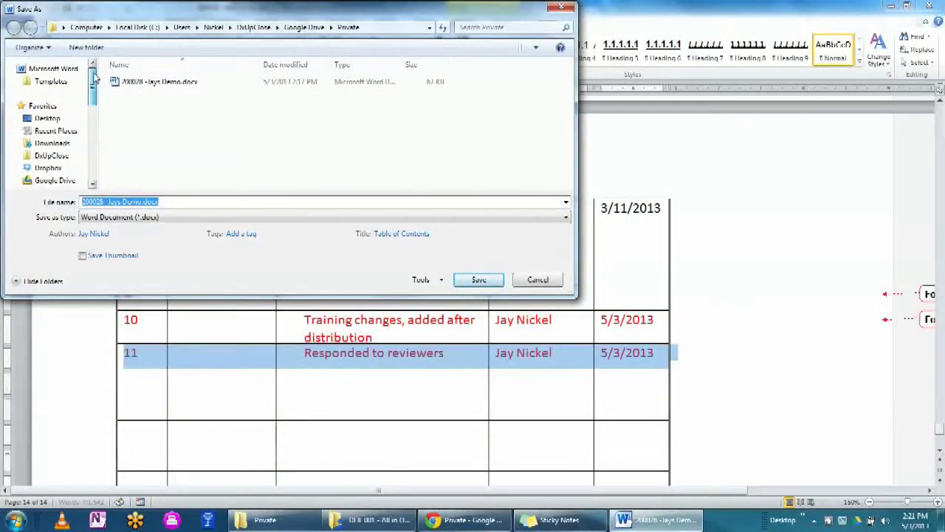
{"action": "left_click", "coordinate": [49, 180]}
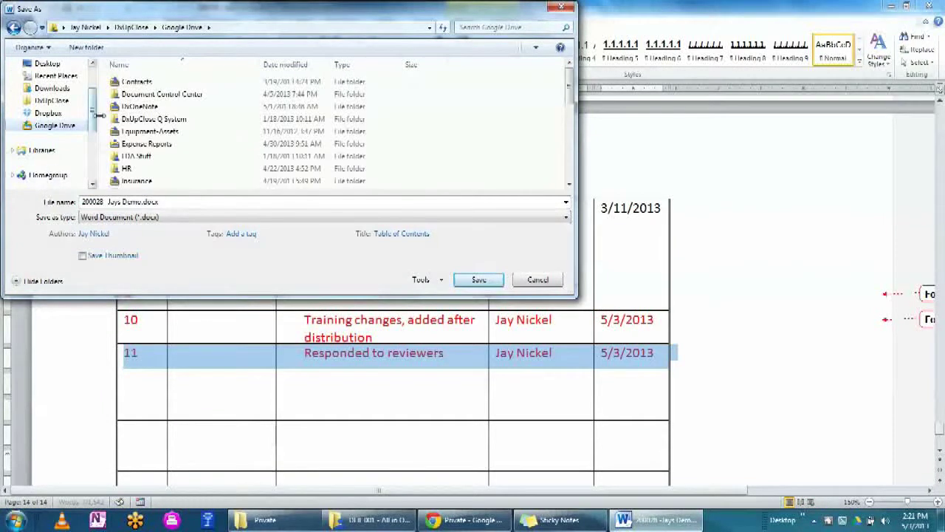
{"action": "double_click", "coordinate": [157, 94]}
{"action": "double_click", "coordinate": [164, 82]}
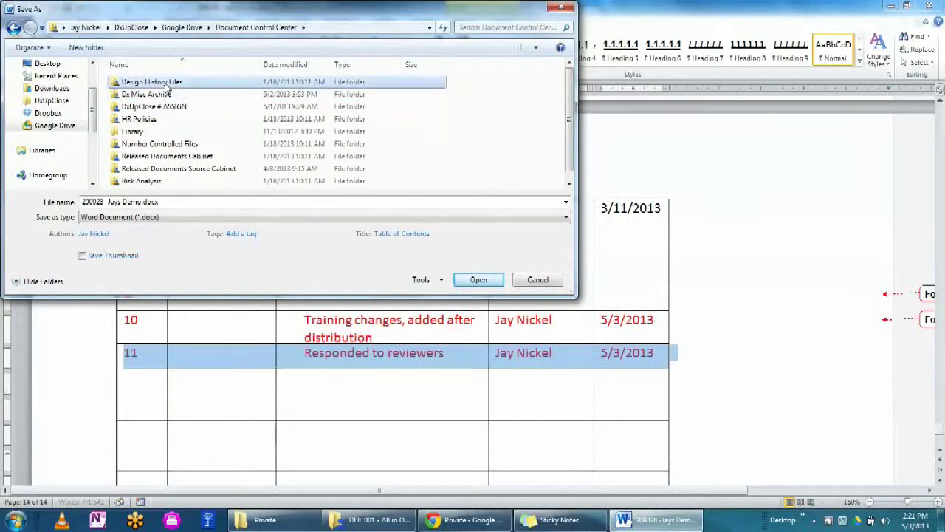
{"action": "left_click", "coordinate": [172, 85]}
{"action": "double_click", "coordinate": [172, 84]}
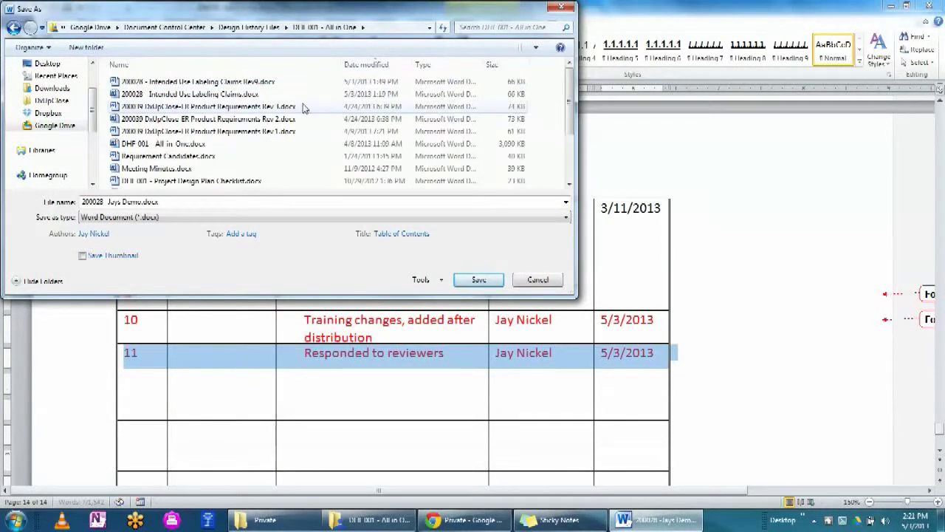
{"action": "left_click", "coordinate": [117, 83]}
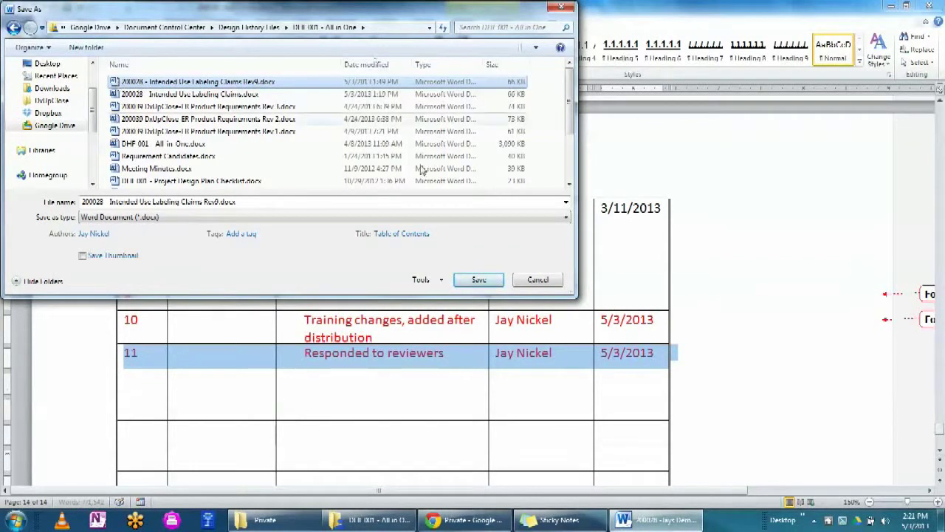
{"action": "left_click", "coordinate": [478, 279]}
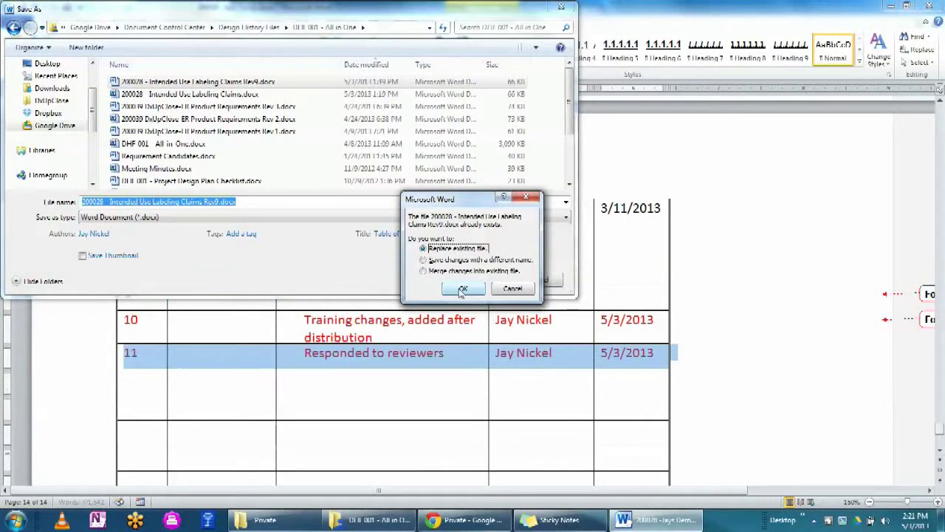
{"action": "left_click", "coordinate": [462, 289]}
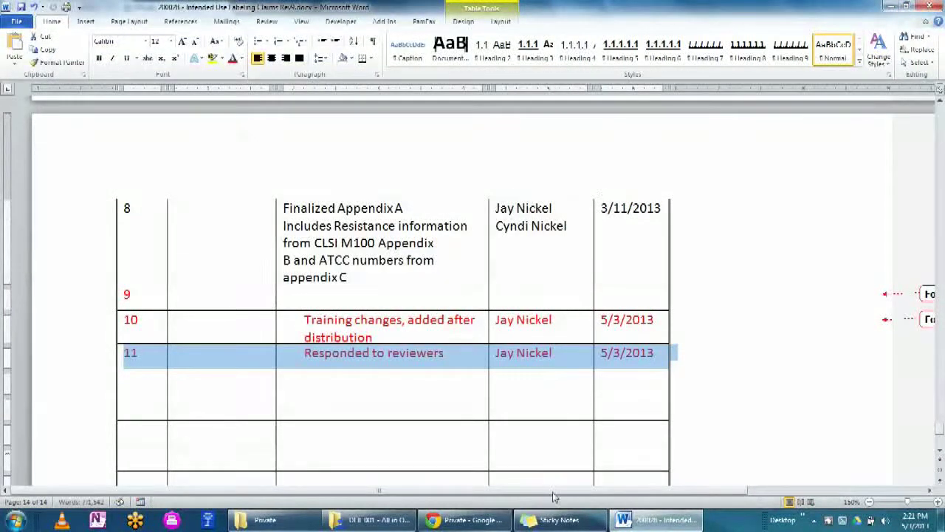
{"action": "left_click", "coordinate": [466, 521]}
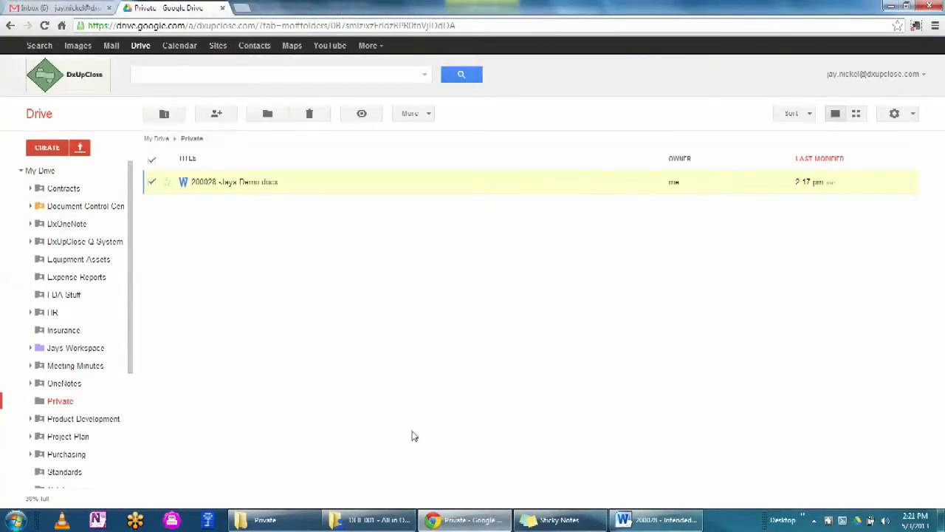
{"action": "left_click", "coordinate": [381, 525]}
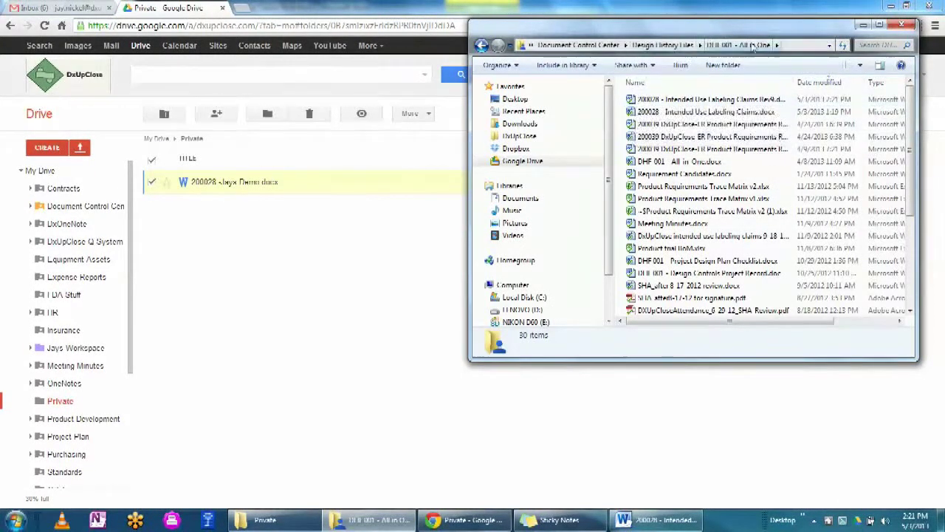
{"action": "double_click", "coordinate": [631, 99]}
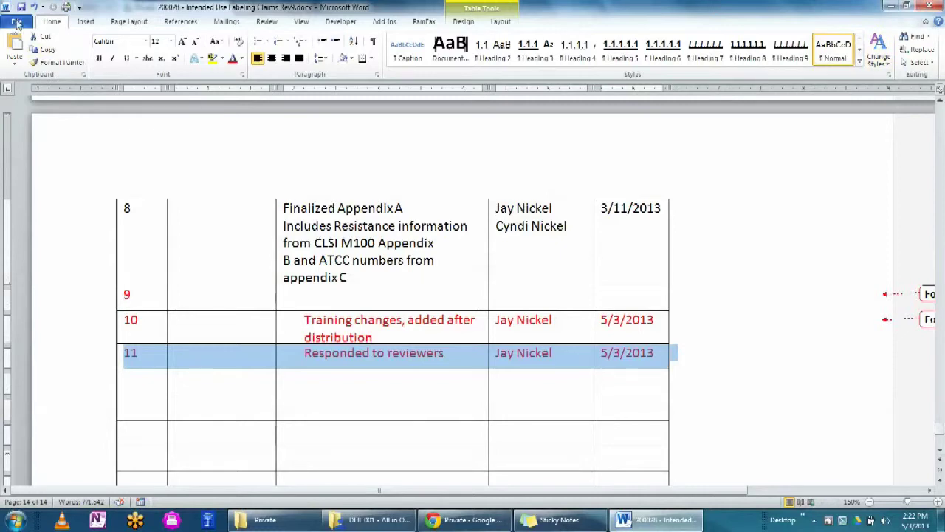
- Close the document, reopen the Rev9 file from DHF 001, and scroll through its tracked edits
{"action": "left_click", "coordinate": [16, 21]}
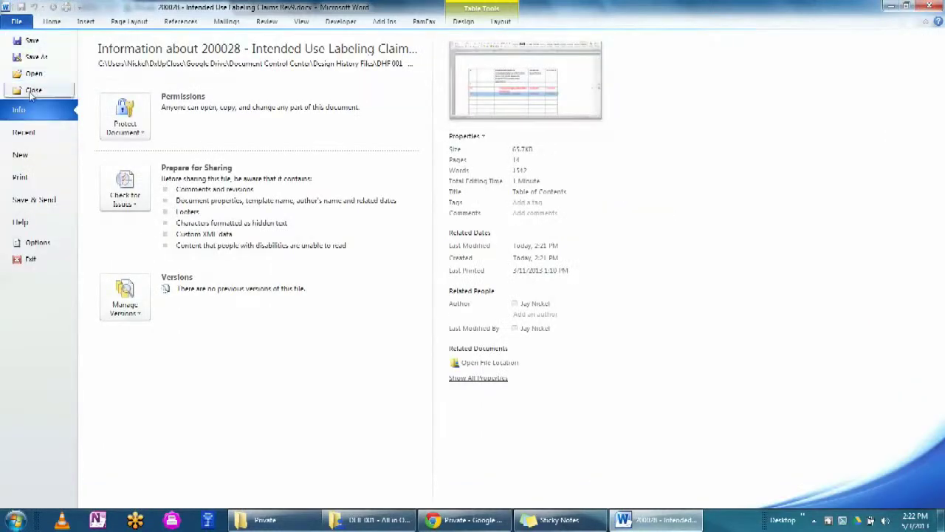
{"action": "left_click", "coordinate": [33, 90]}
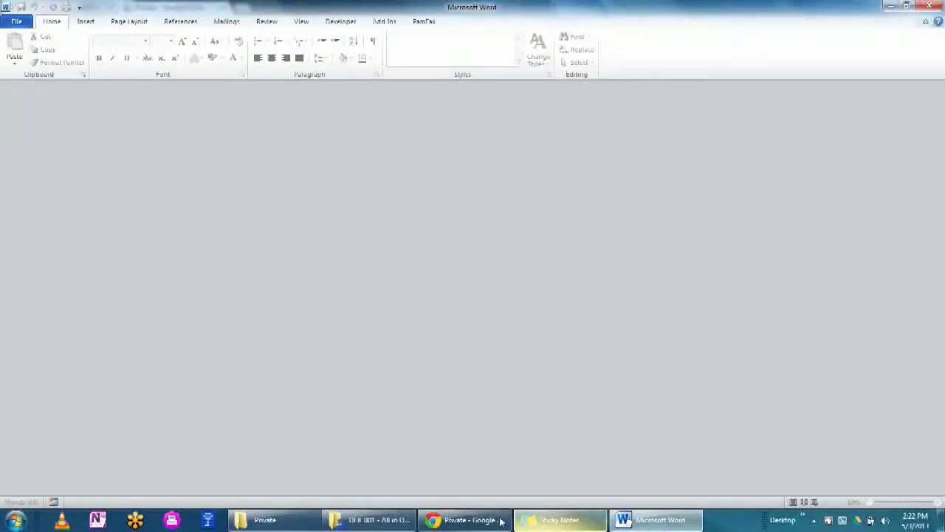
{"action": "left_click", "coordinate": [381, 521]}
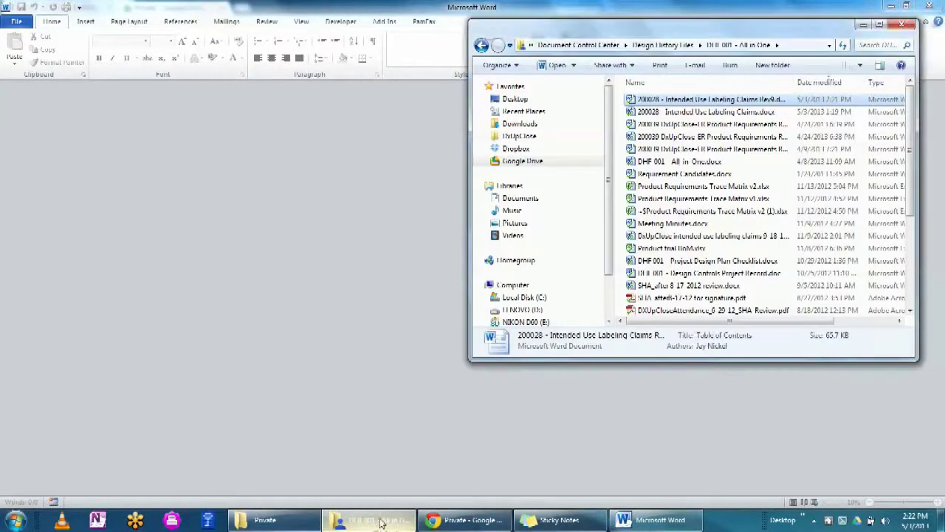
{"action": "double_click", "coordinate": [703, 99]}
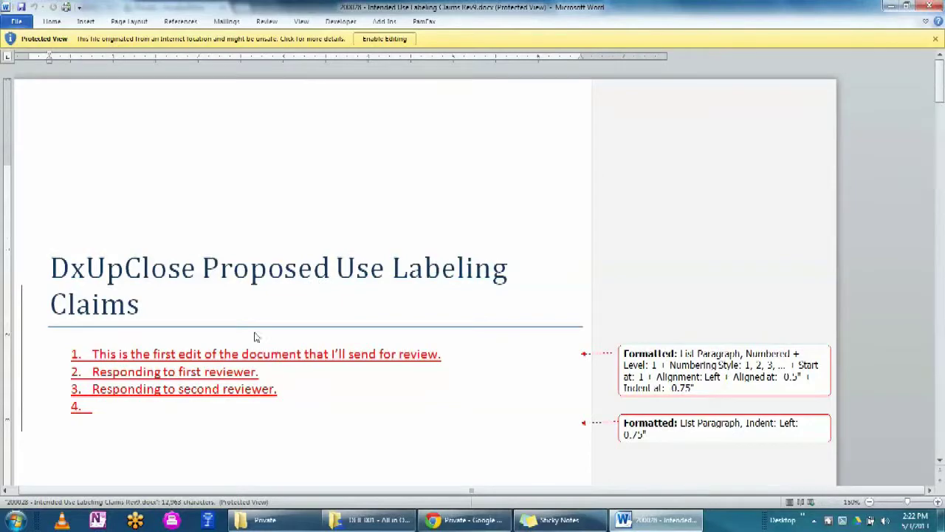
{"action": "left_click_drag", "start_coordinate": [942, 76], "coordinate": [940, 449]}
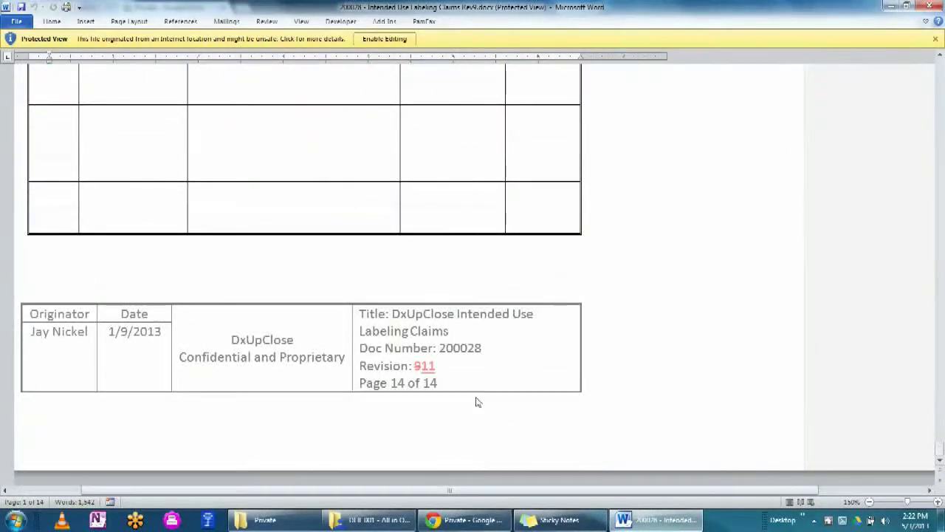
{"action": "left_click_drag", "start_coordinate": [940, 449], "coordinate": [940, 71]}
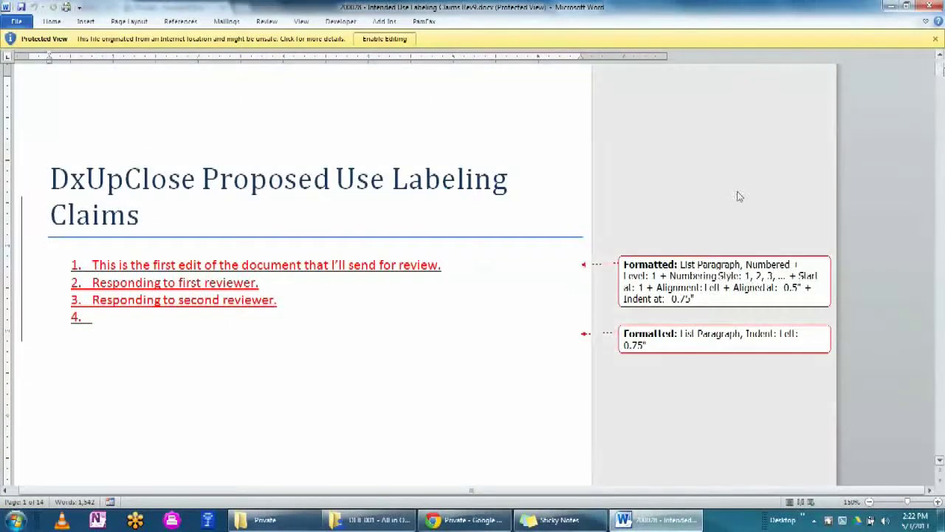